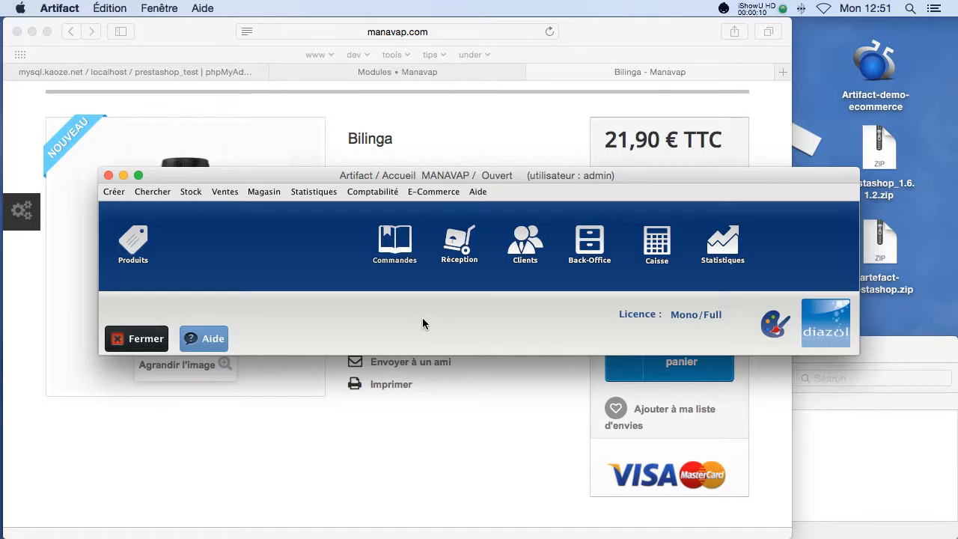
Open the Magasin menu to reach the store's parameter options.
{"action": "left_click", "coordinate": [248, 191]}
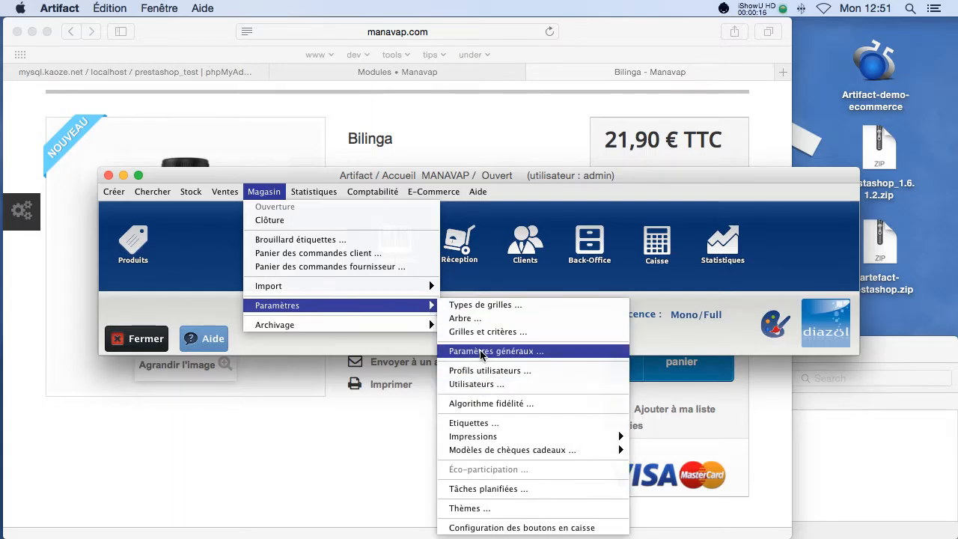
Open Paramètres généraux, expand ECOMMERCE > FTP and select the Server parameter.
{"action": "left_click", "coordinate": [509, 408]}
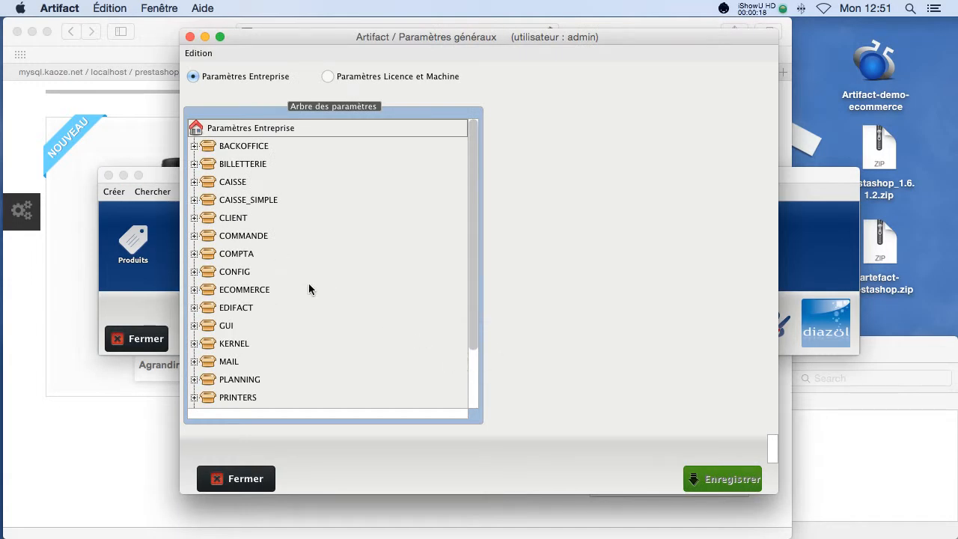
{"action": "left_click", "coordinate": [194, 290]}
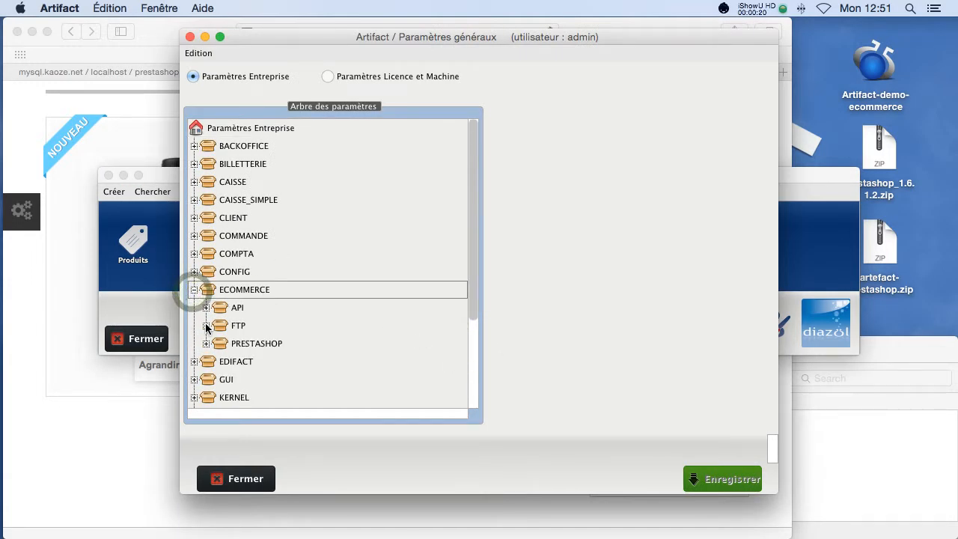
{"action": "left_click", "coordinate": [206, 325]}
{"action": "scroll", "coordinate": [254, 337], "scroll_direction": "down", "scroll_amount": 5}
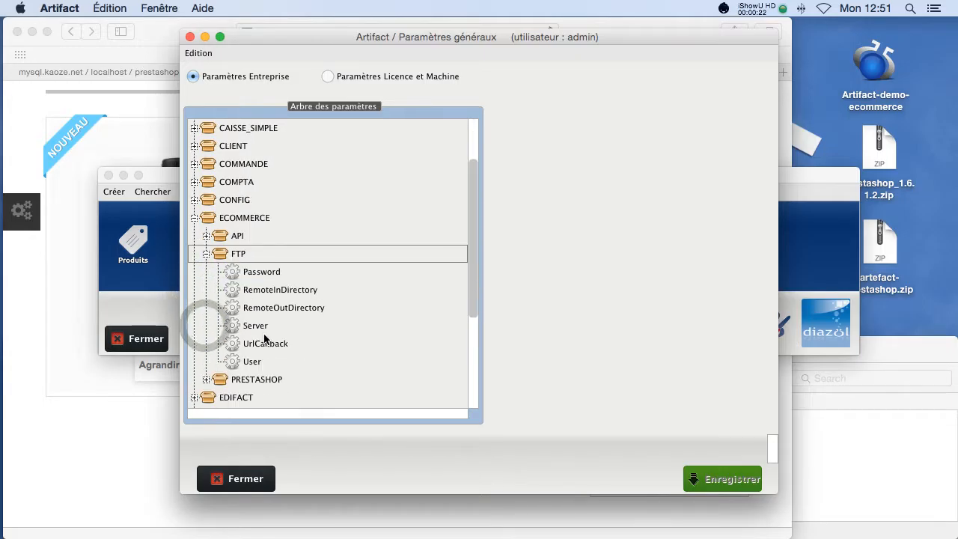
{"action": "scroll", "coordinate": [263, 337], "scroll_direction": "down", "scroll_amount": 3}
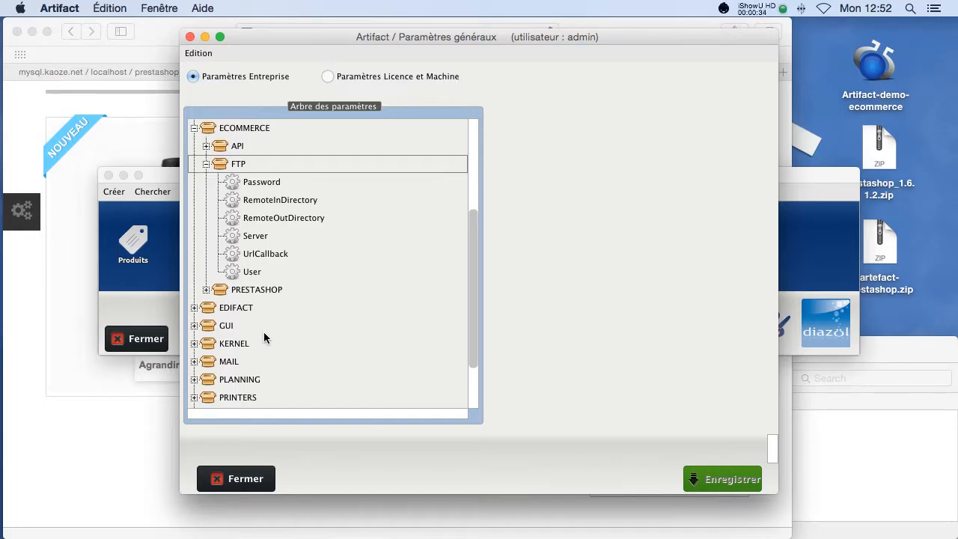
{"action": "left_click", "coordinate": [267, 238]}
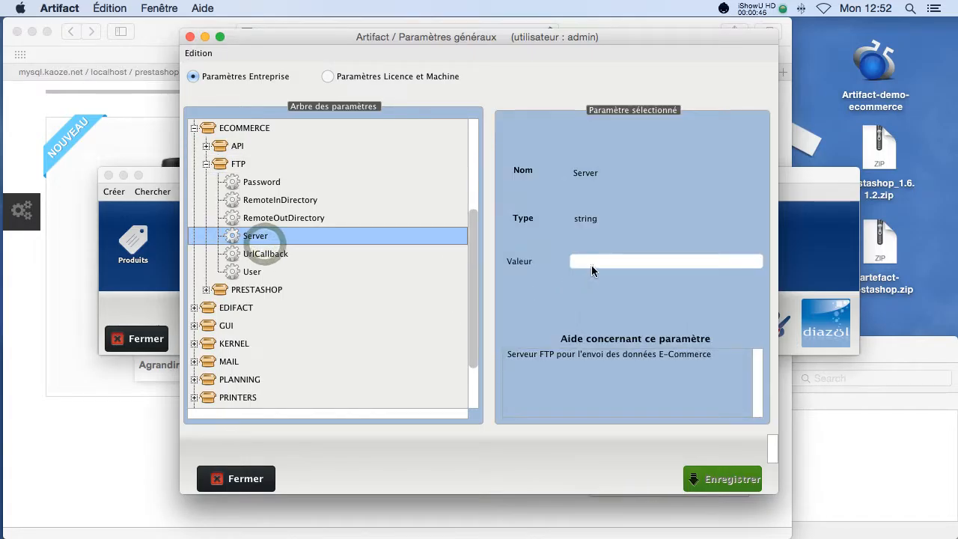
Set the FTP Server value to localhost.
{"action": "left_click", "coordinate": [591, 264]}
{"action": "type", "text": "loca"}
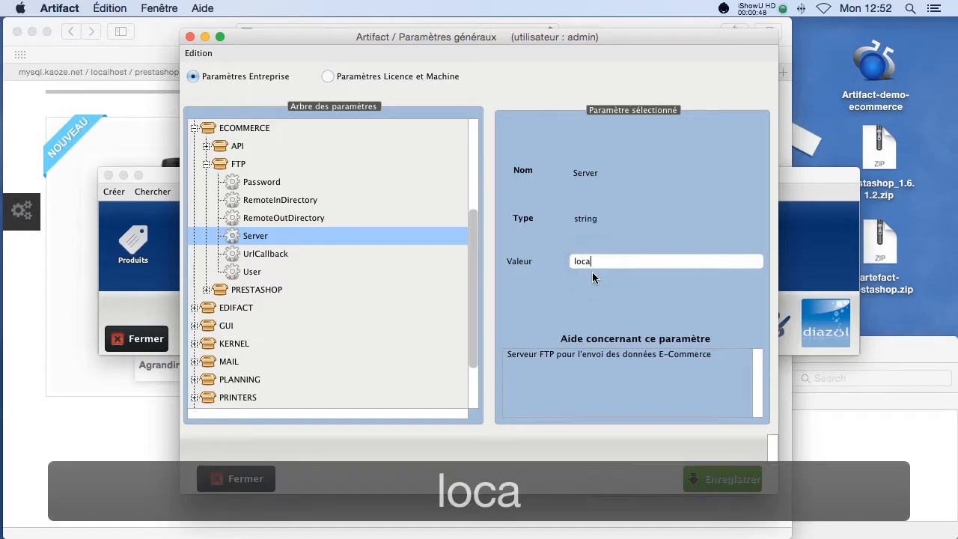
{"action": "type", "text": "loh"}
{"action": "key", "text": "BackSpace"}
{"action": "key", "text": "BackSpace"}
{"action": "type", "text": "host"}
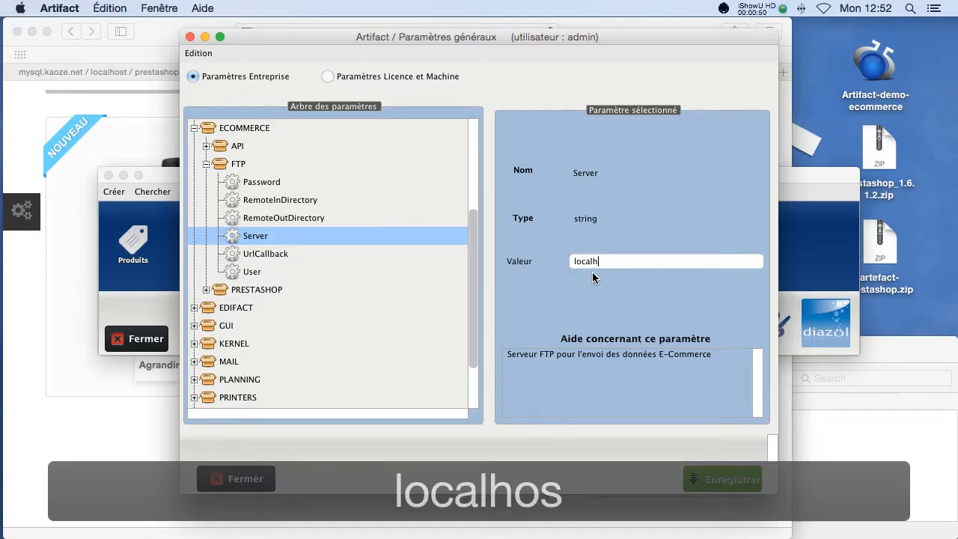
Fill in the FTP User name and the account password values.
{"action": "left_click", "coordinate": [328, 272]}
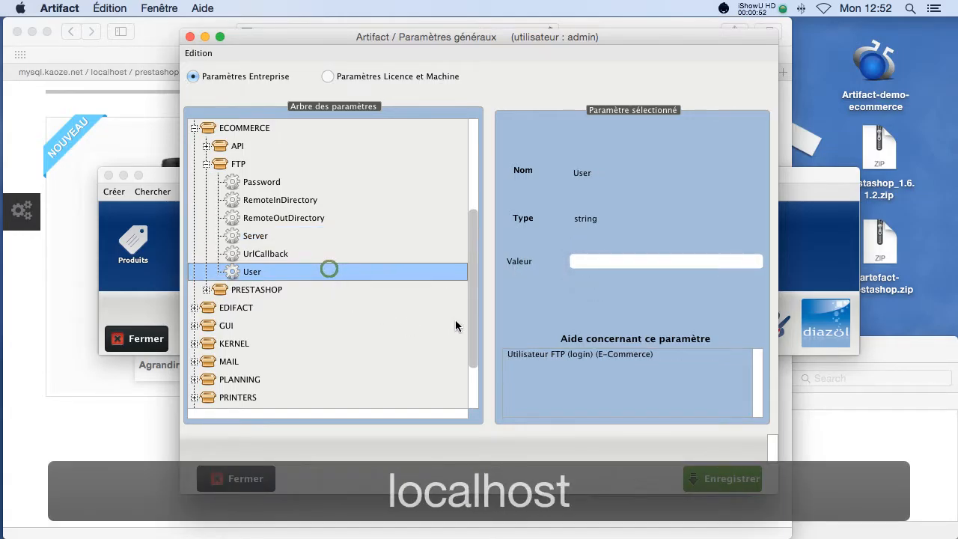
{"action": "left_click", "coordinate": [598, 264]}
{"action": "type", "text": "olivier"}
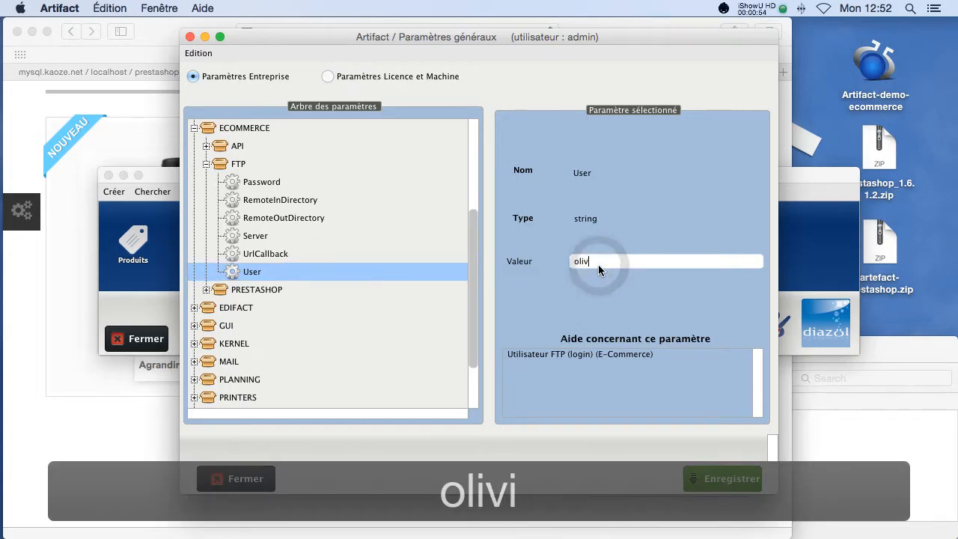
{"action": "left_click", "coordinate": [253, 185]}
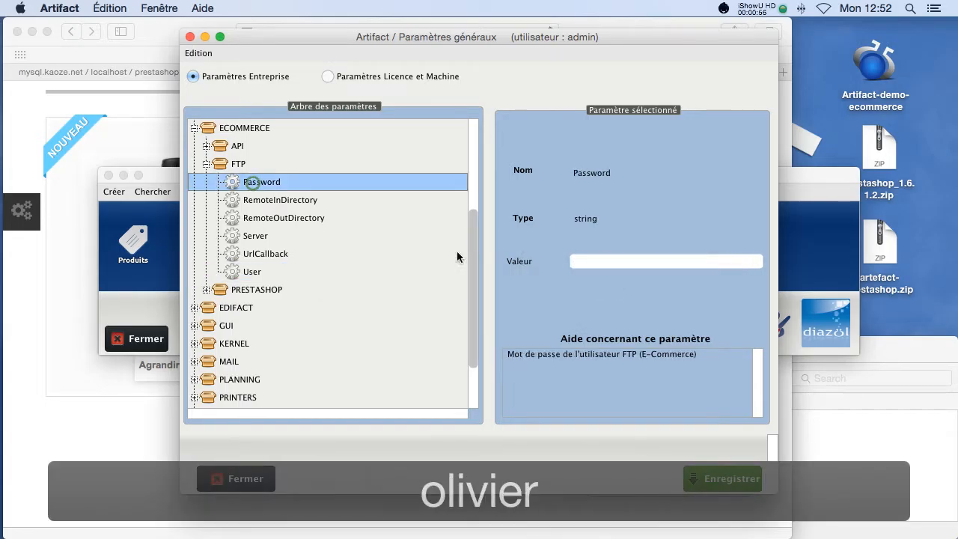
{"action": "left_click", "coordinate": [594, 261]}
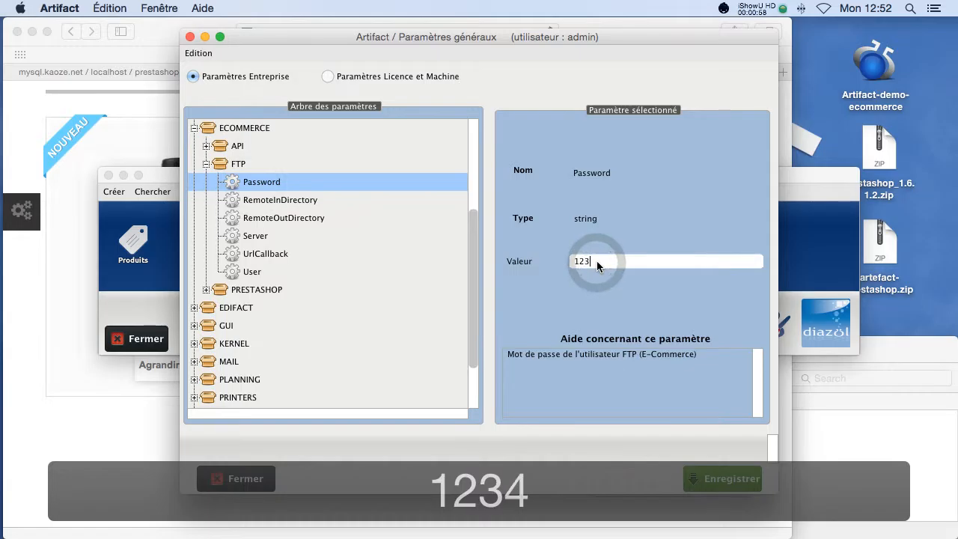
Review the empty RemoteInDirectory and RemoteOutDirectory parameters and their help.
{"action": "left_click", "coordinate": [276, 200]}
{"action": "left_click", "coordinate": [278, 217]}
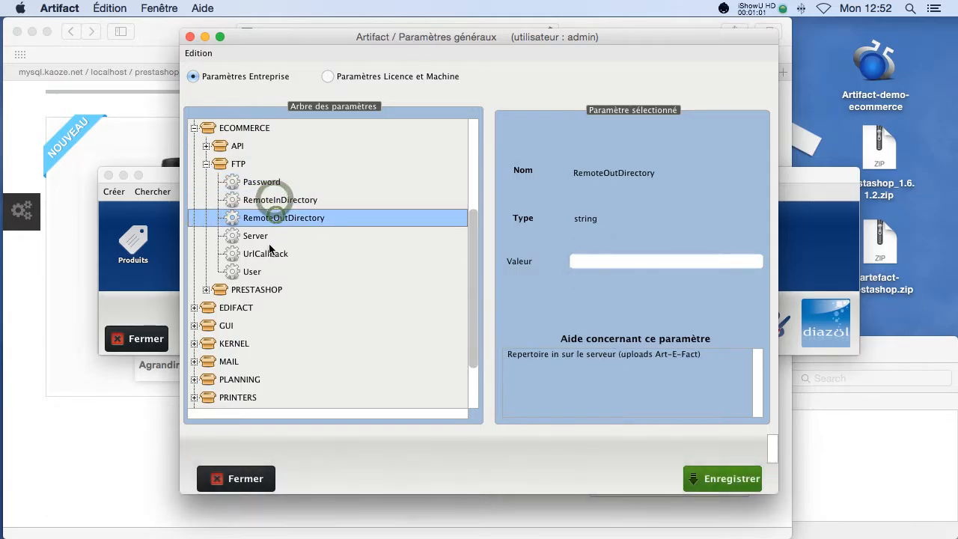
{"action": "left_click", "coordinate": [274, 198]}
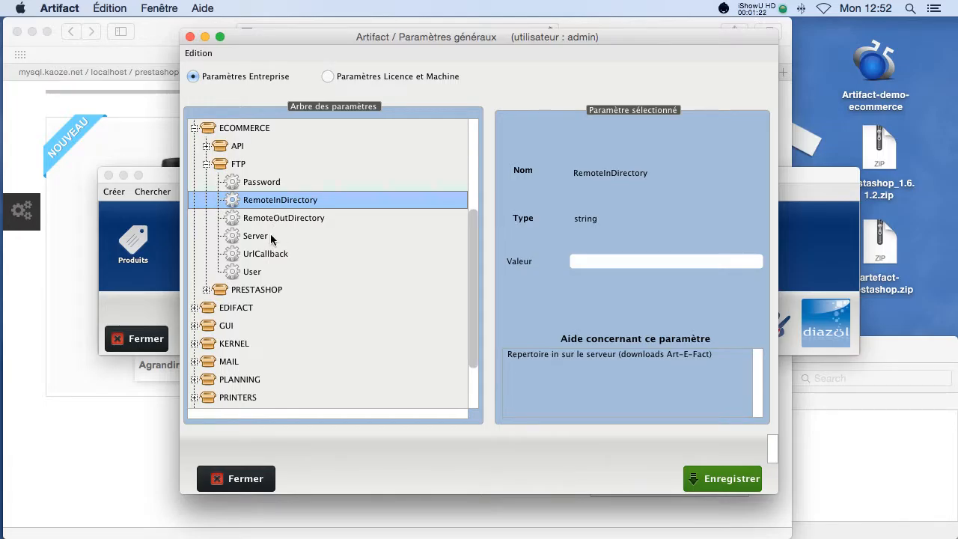
Browse Finder to the web/arte-fact site folder.
{"action": "left_click", "coordinate": [865, 438]}
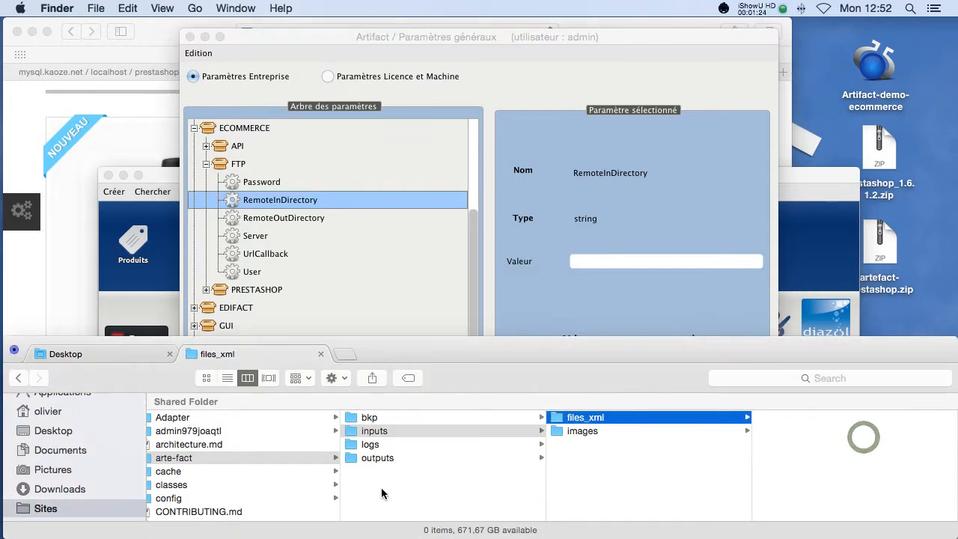
{"action": "scroll", "coordinate": [308, 482], "scroll_direction": "left", "scroll_amount": 10}
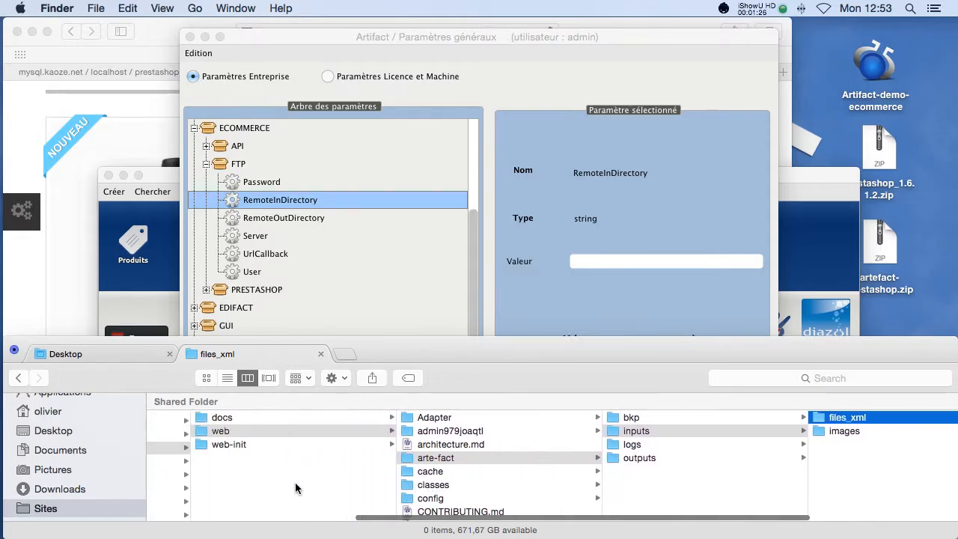
{"action": "left_click", "coordinate": [321, 430]}
{"action": "scroll", "coordinate": [526, 470], "scroll_direction": "down", "scroll_amount": 5}
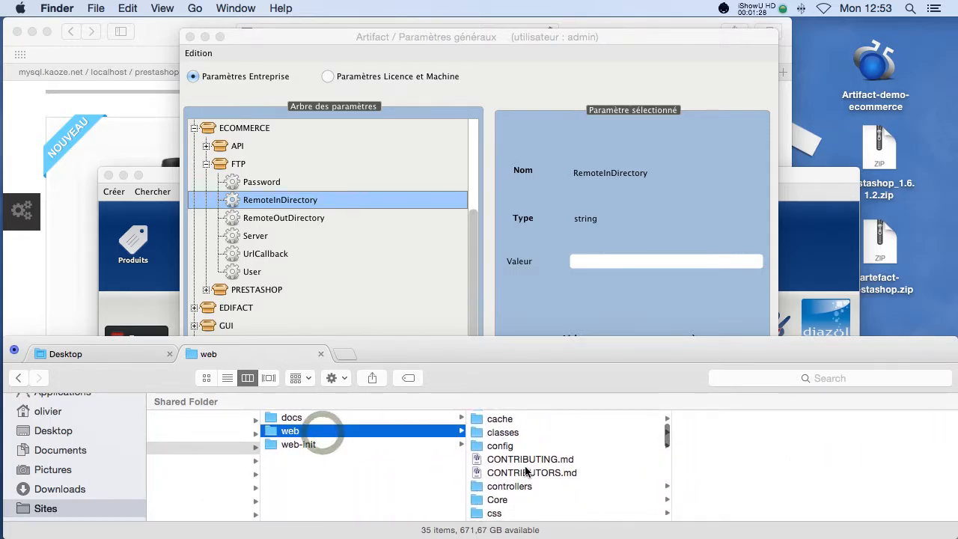
{"action": "scroll", "coordinate": [526, 470], "scroll_direction": "down", "scroll_amount": 3}
{"action": "scroll", "coordinate": [517, 465], "scroll_direction": "up", "scroll_amount": 10}
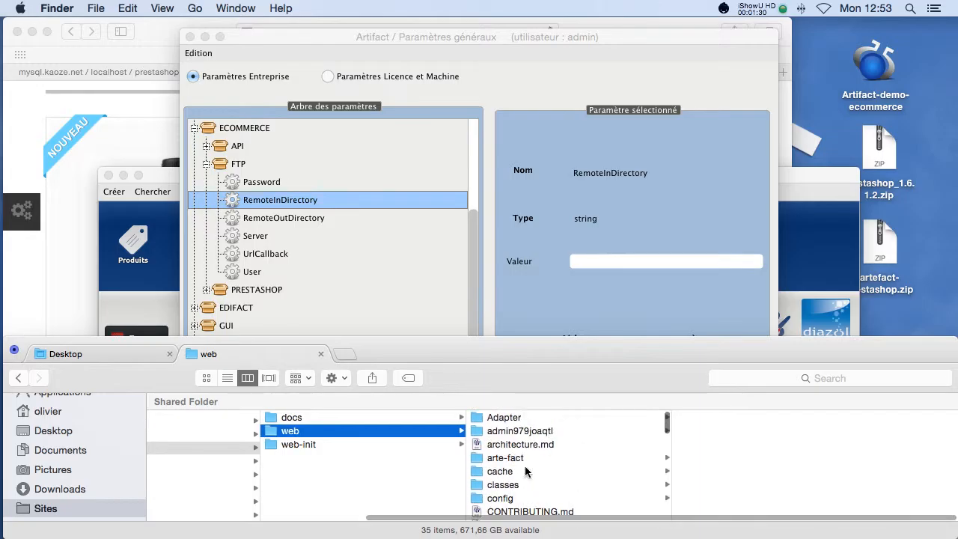
{"action": "left_click", "coordinate": [511, 459]}
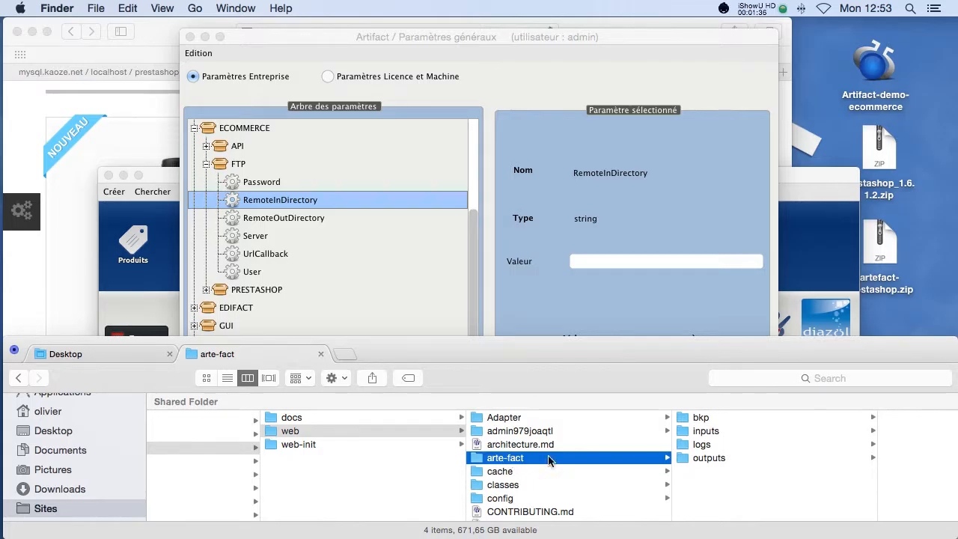
Compare the contents of the arte-fact inputs and outputs subfolders.
{"action": "left_click", "coordinate": [717, 430]}
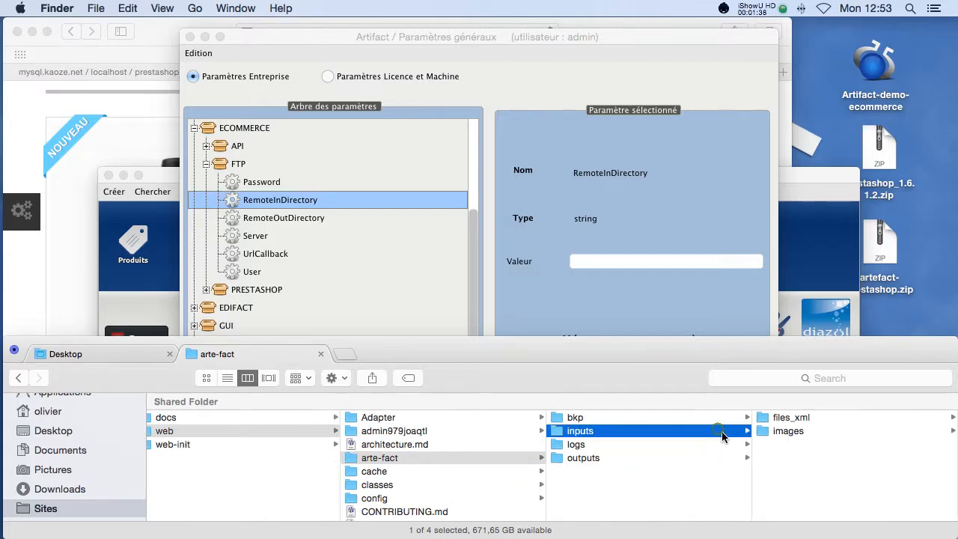
{"action": "left_click", "coordinate": [641, 460]}
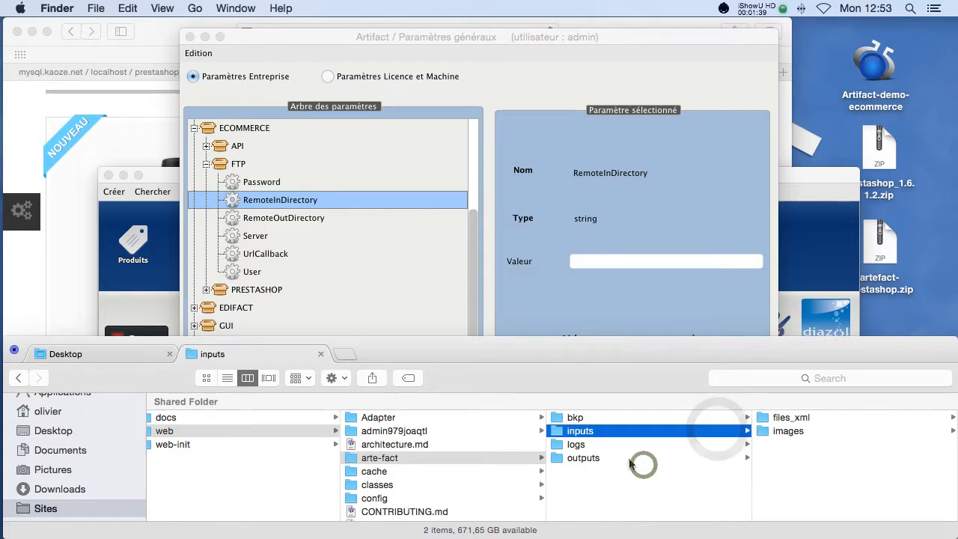
{"action": "left_click", "coordinate": [598, 433]}
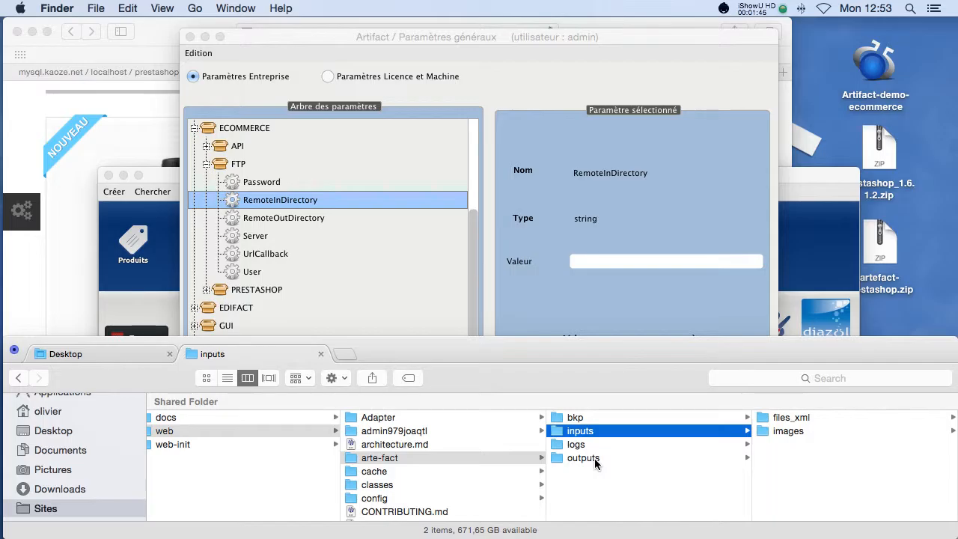
{"action": "left_click", "coordinate": [599, 460]}
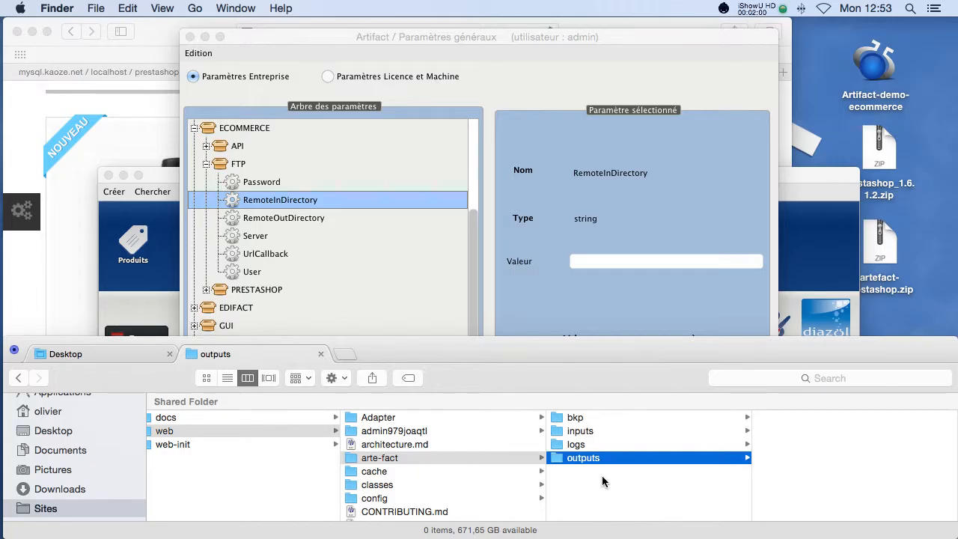
{"action": "left_click", "coordinate": [582, 430]}
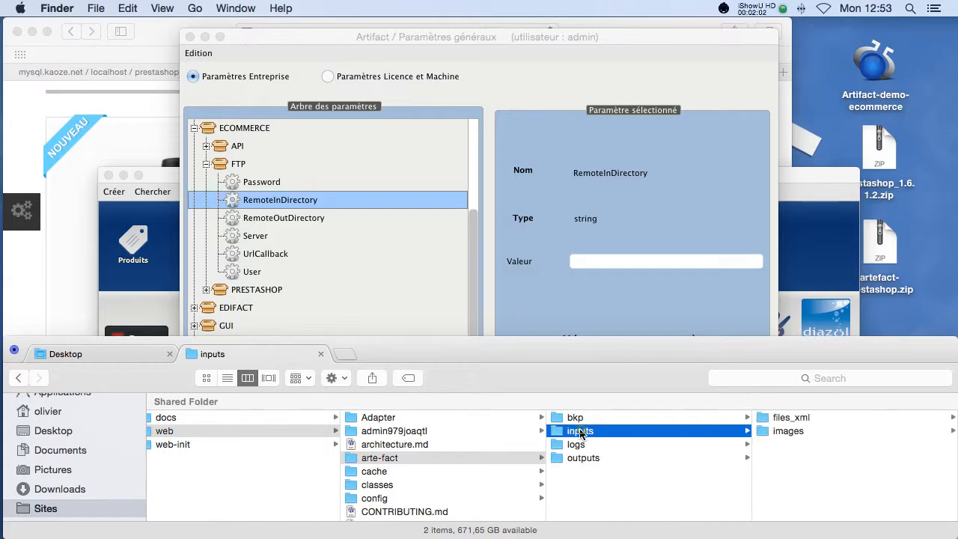
{"action": "left_click", "coordinate": [583, 458]}
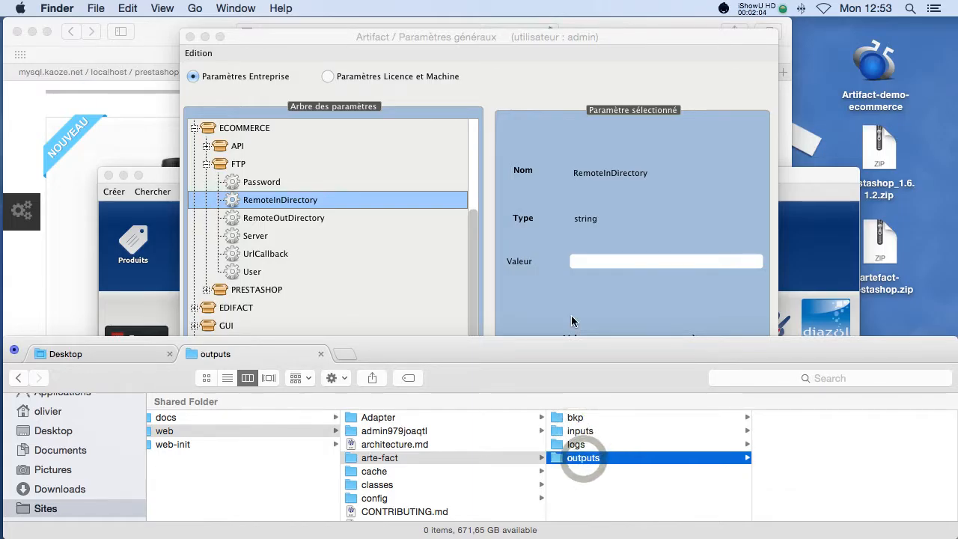
Return to Artifact's FTP parameters, reviewing RemoteOutDirectory and RemoteInDirectory.
{"action": "left_click", "coordinate": [547, 289]}
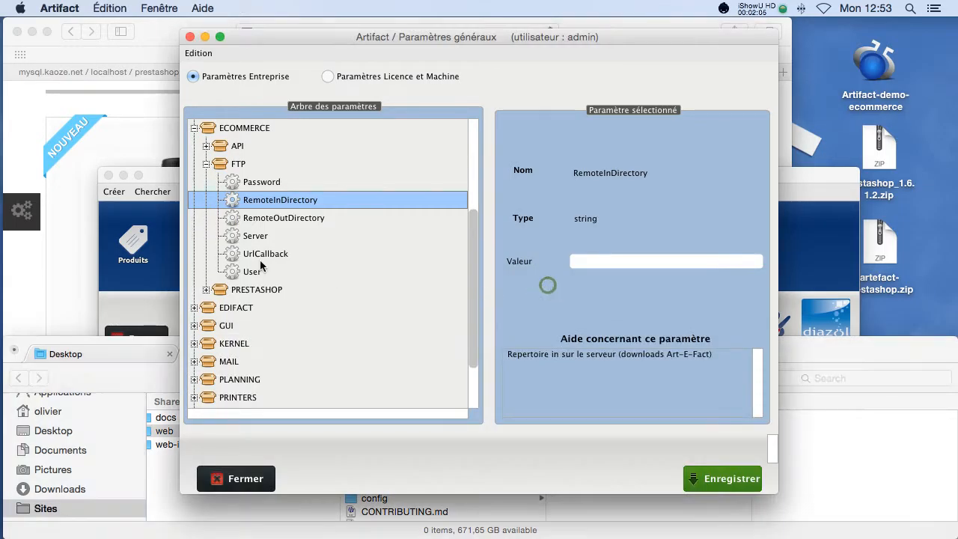
{"action": "left_click", "coordinate": [251, 219]}
{"action": "left_click", "coordinate": [273, 199]}
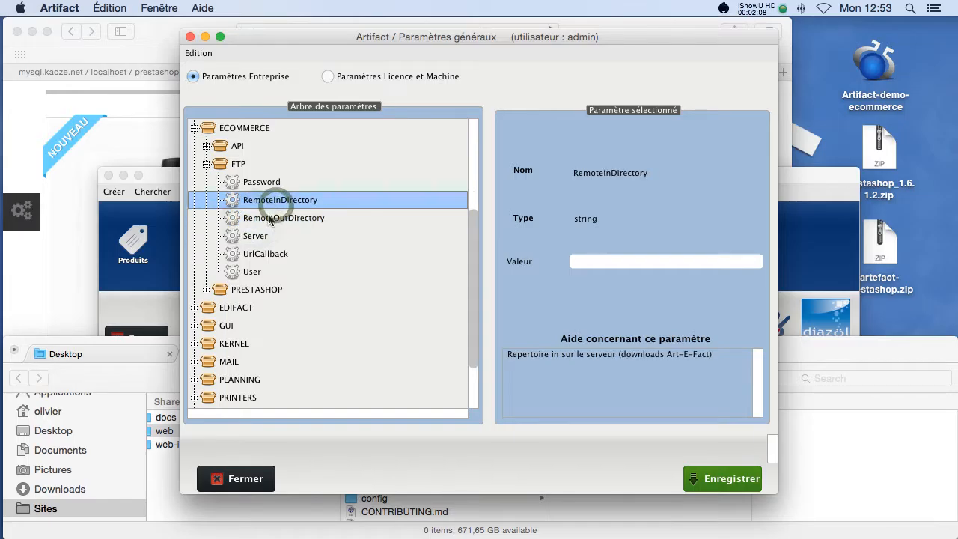
{"action": "key", "text": "super+Tab"}
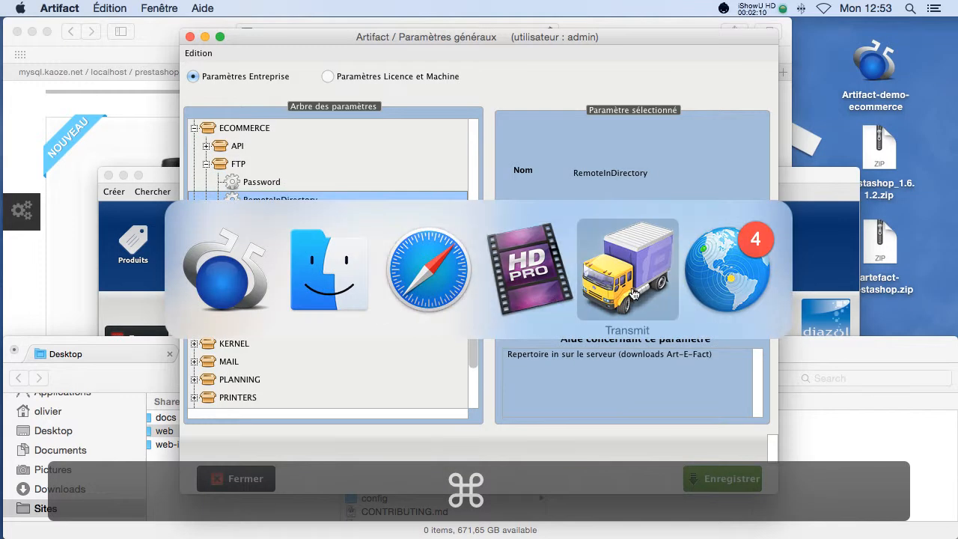
Connect Transmit by FTP to localhost with the account user name and password.
{"action": "left_click", "coordinate": [673, 217]}
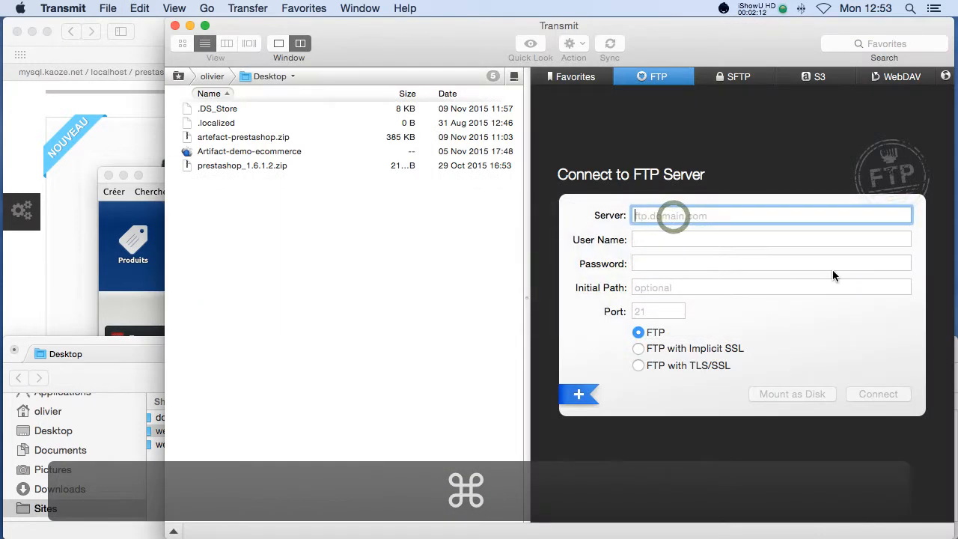
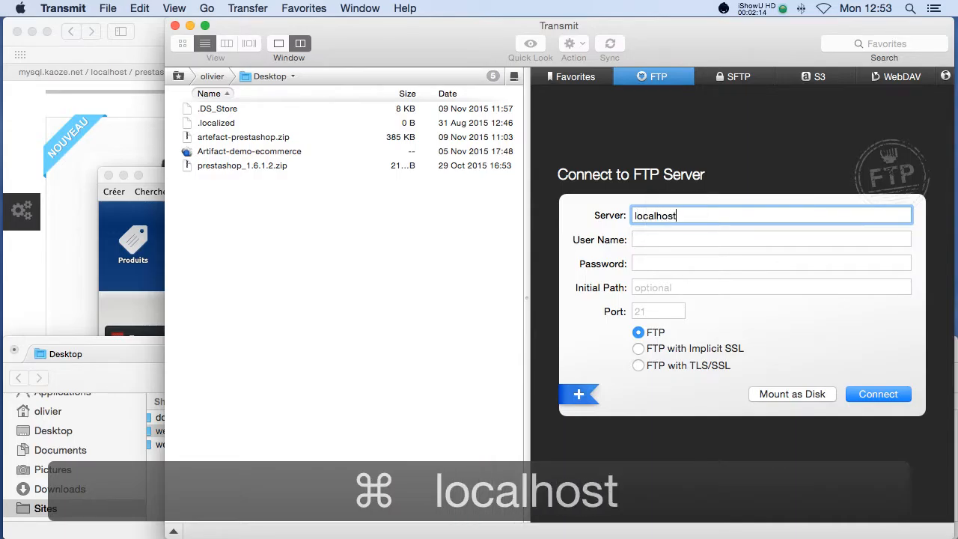
{"action": "key", "text": "Tab"}
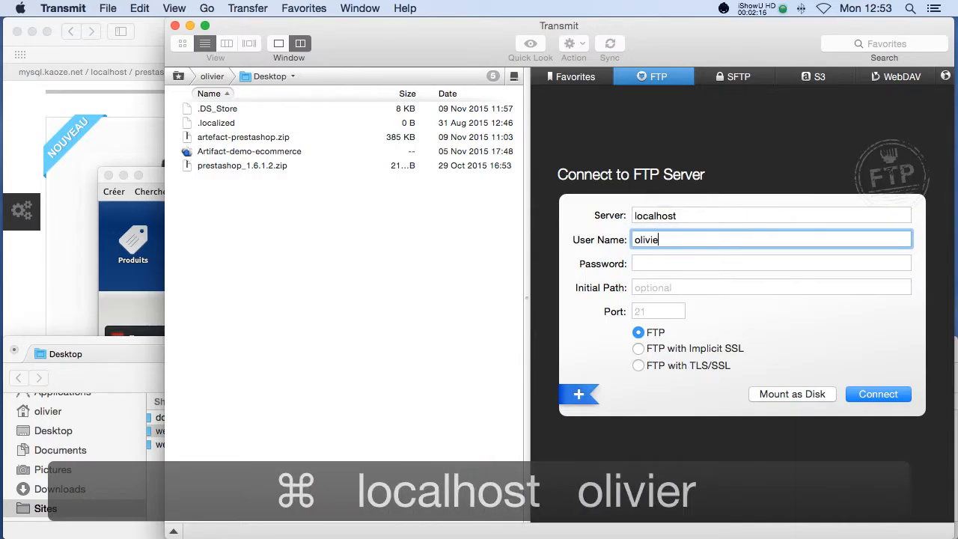
{"action": "key", "text": "Tab"}
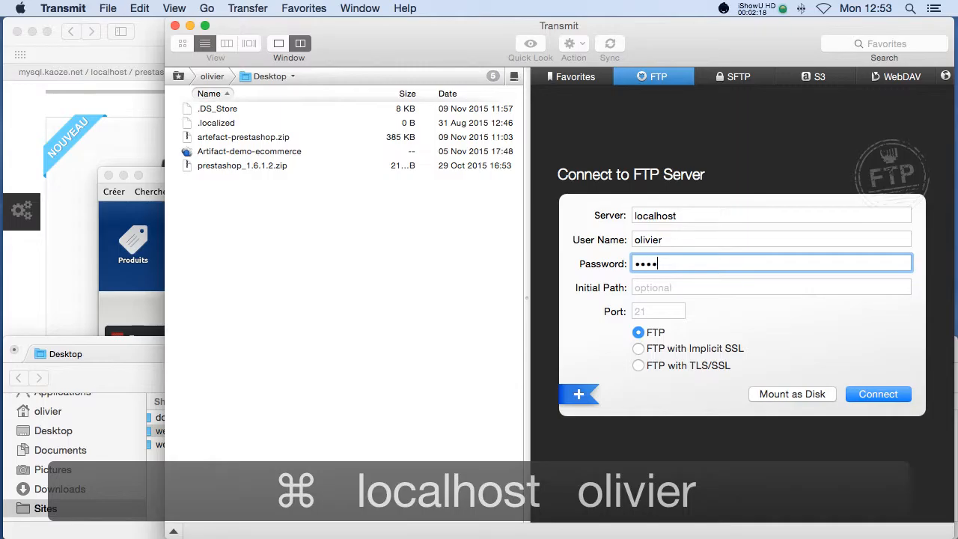
{"action": "key", "text": "Tab"}
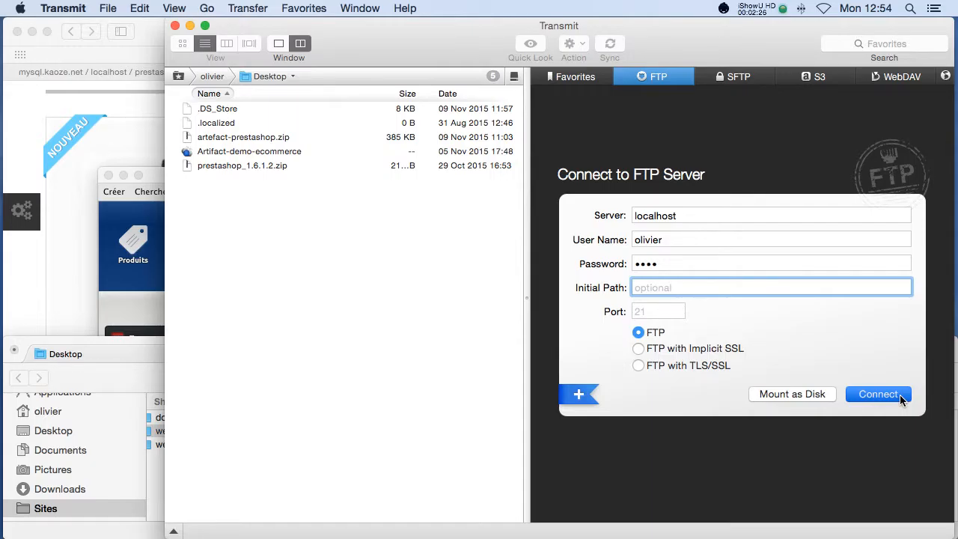
{"action": "left_click", "coordinate": [897, 394]}
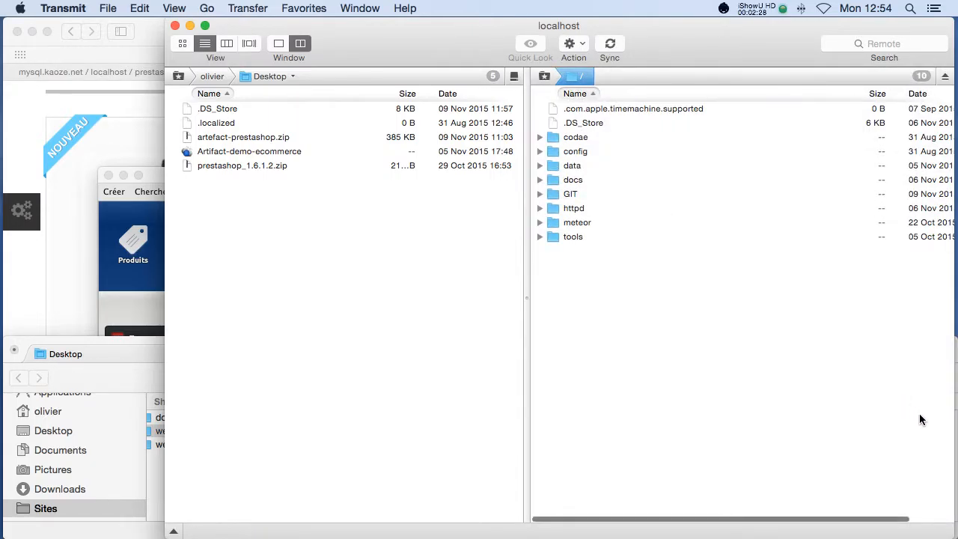
Navigate the server to httpd/www/manavap.com/web/arte-fact and select the outputs folder.
{"action": "double_click", "coordinate": [570, 210]}
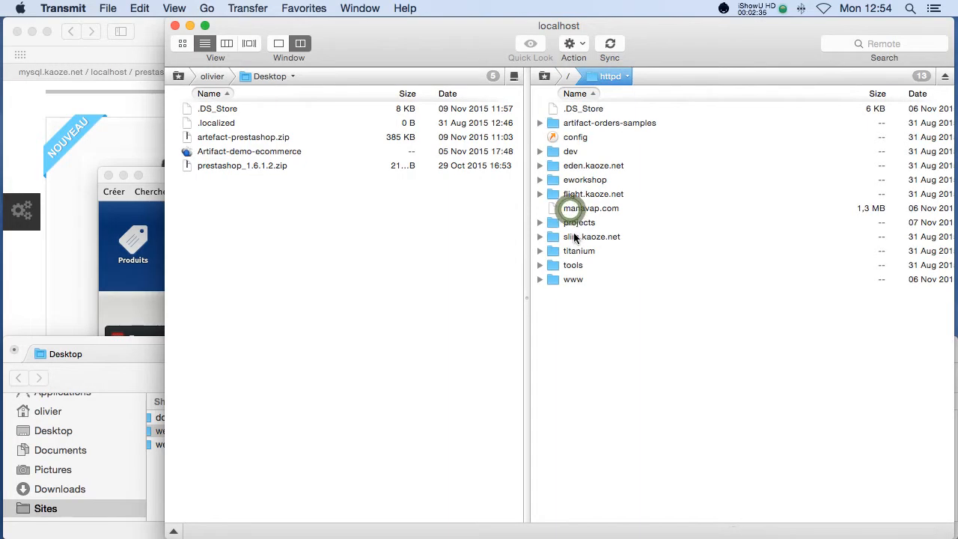
{"action": "double_click", "coordinate": [574, 279]}
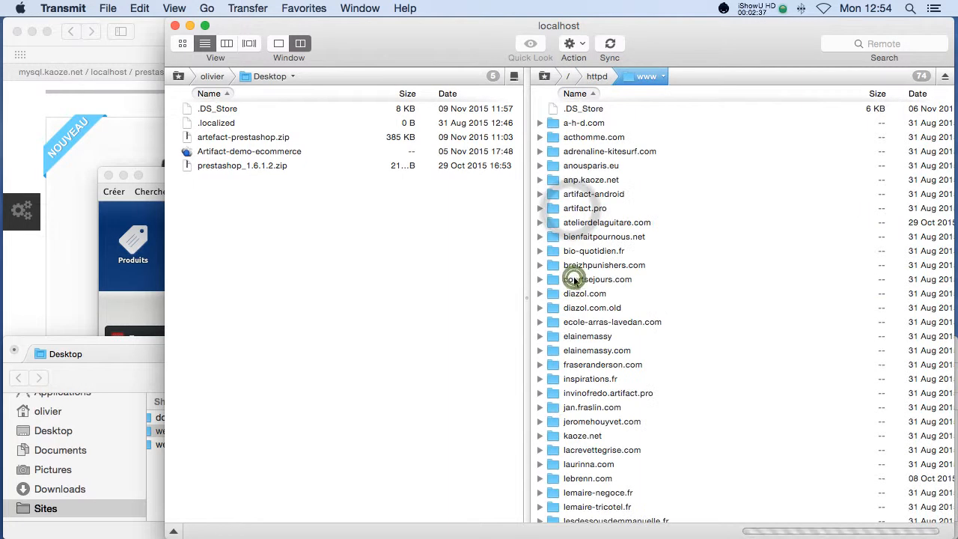
{"action": "left_click", "coordinate": [894, 44]}
{"action": "type", "text": "manav"}
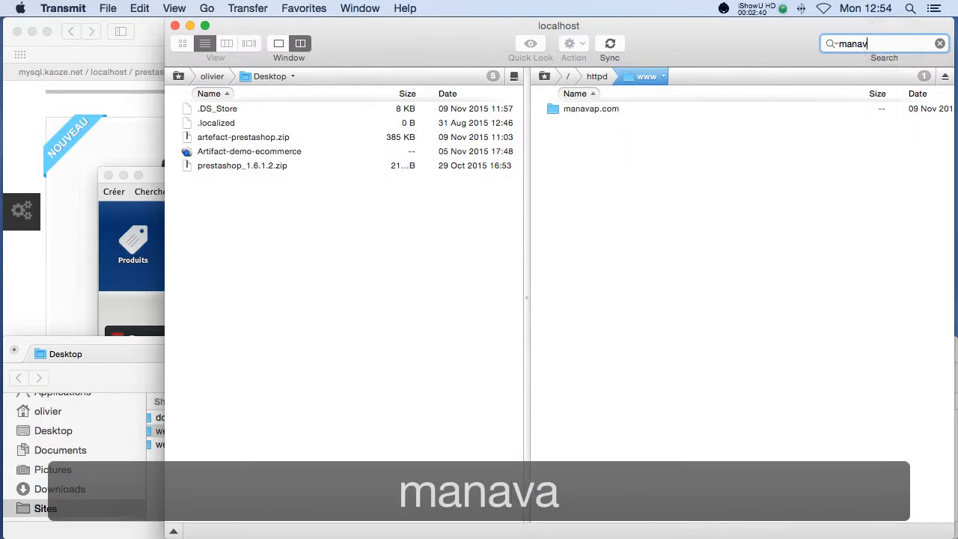
{"action": "type", "text": "ap"}
{"action": "double_click", "coordinate": [569, 112]}
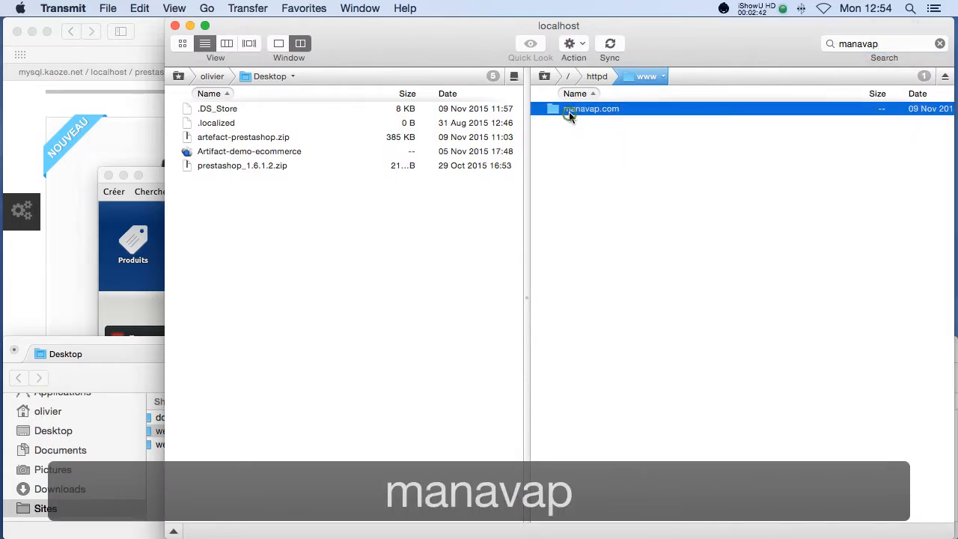
{"action": "double_click", "coordinate": [572, 139]}
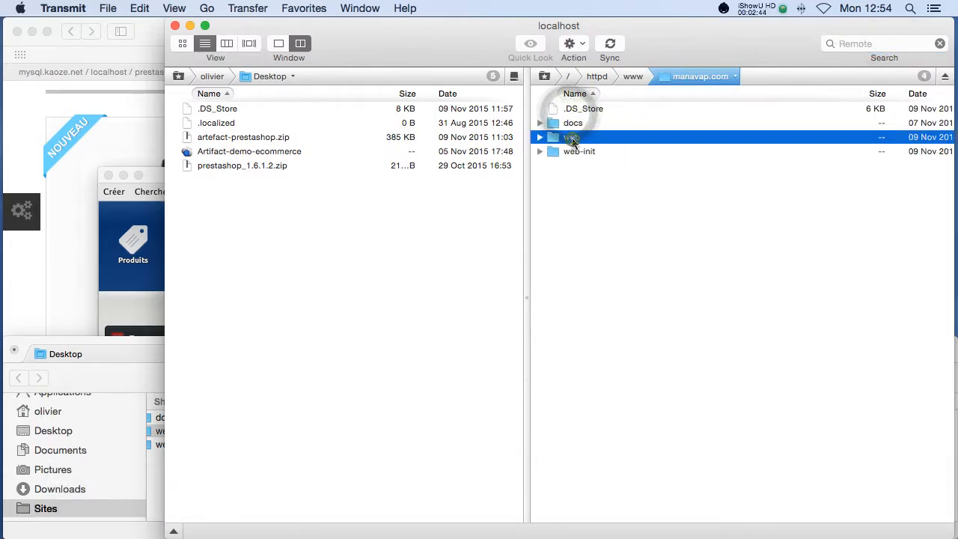
{"action": "double_click", "coordinate": [574, 179]}
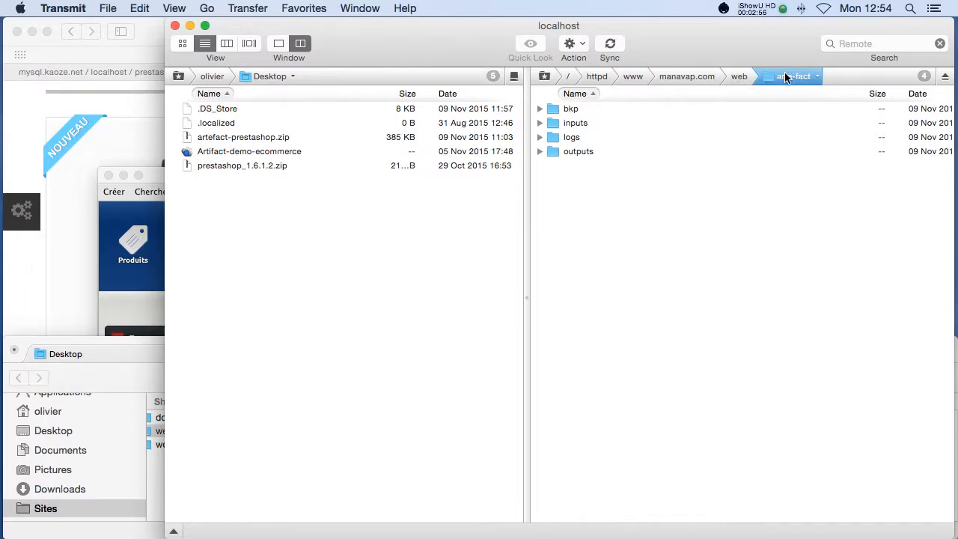
{"action": "left_click", "coordinate": [598, 123]}
{"action": "left_click", "coordinate": [601, 149]}
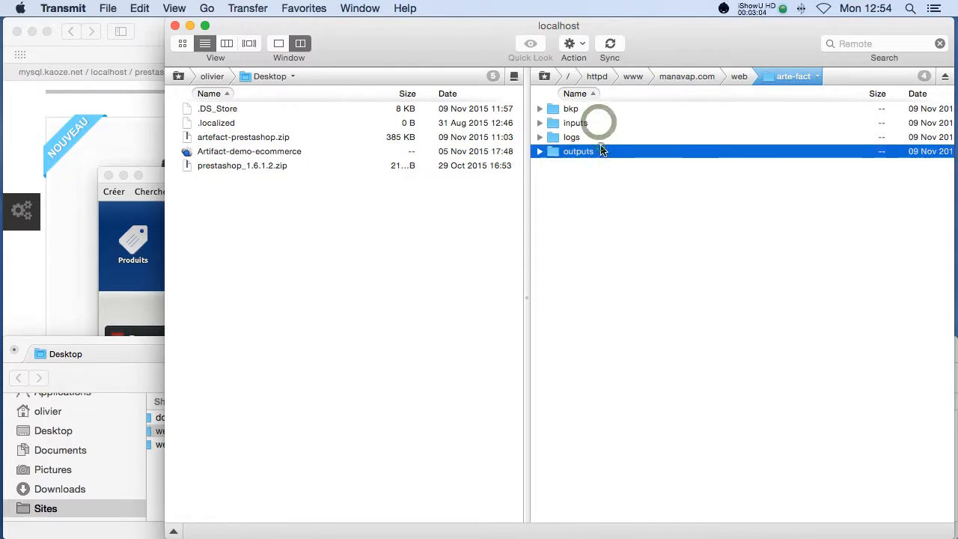
Enter httpd/www/manavap.com/web/arte-fact/outputs as the RemoteInDirectory value.
{"action": "key", "text": "super+Tab"}
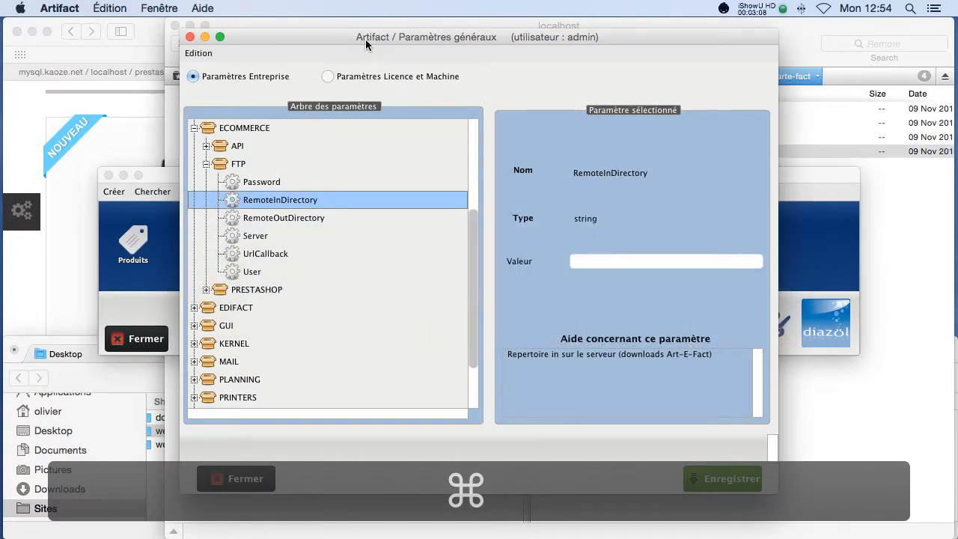
{"action": "left_click_drag", "start_coordinate": [365, 38], "coordinate": [270, 39]}
{"action": "left_click", "coordinate": [491, 260]}
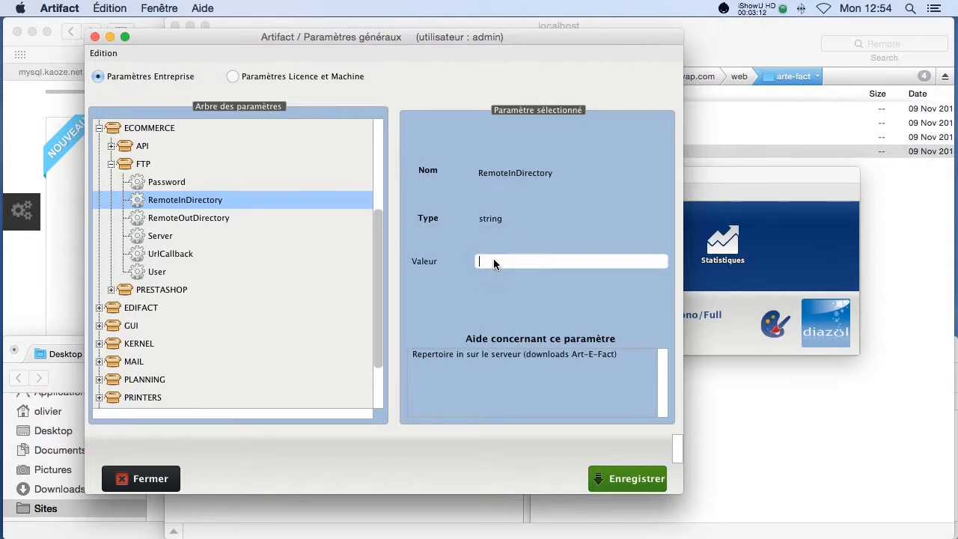
{"action": "type", "text": "httt"}
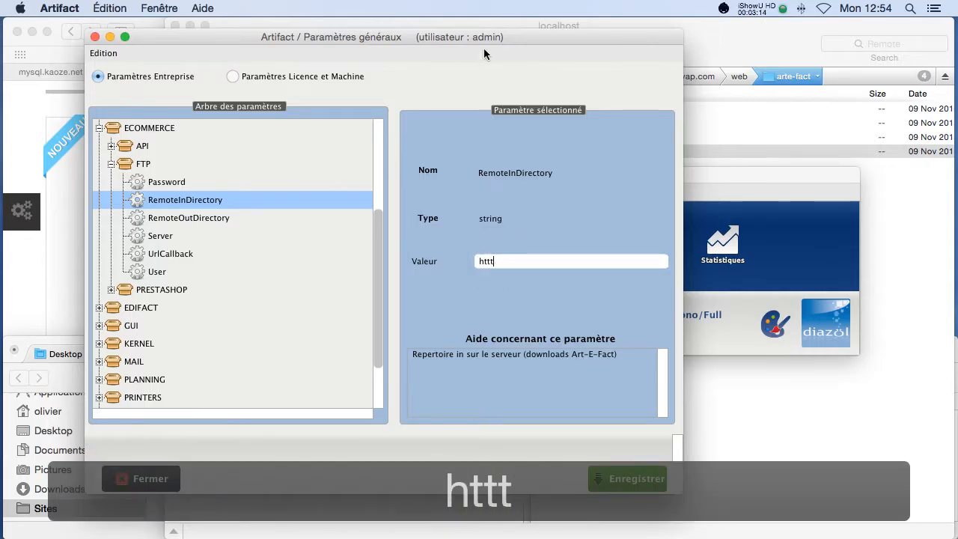
{"action": "left_click_drag", "start_coordinate": [512, 36], "coordinate": [674, 93]}
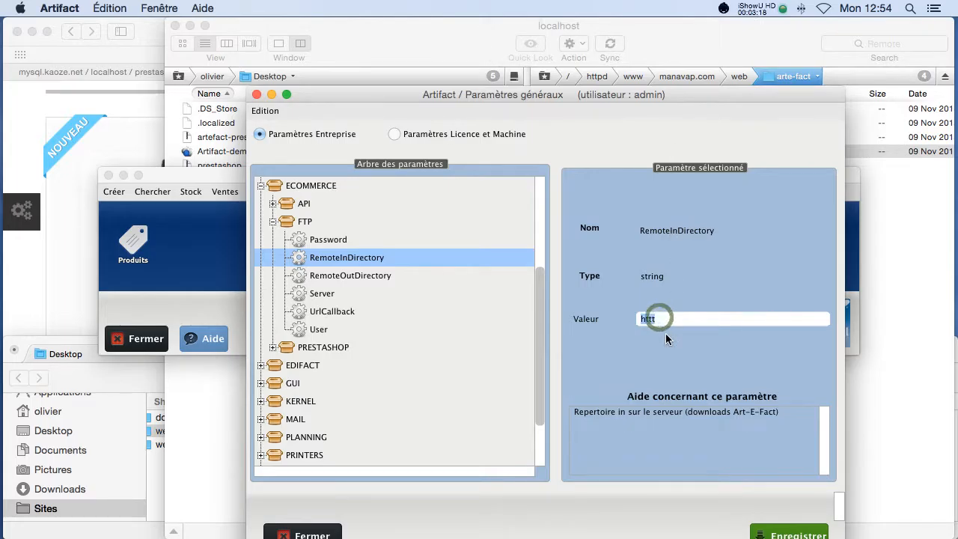
{"action": "type", "text": "httpd"}
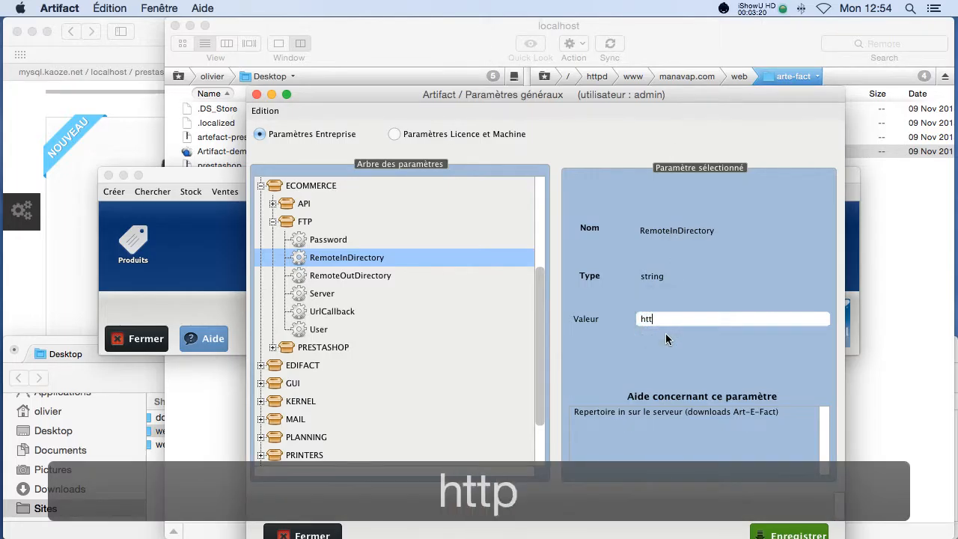
{"action": "type", "text": "/w"}
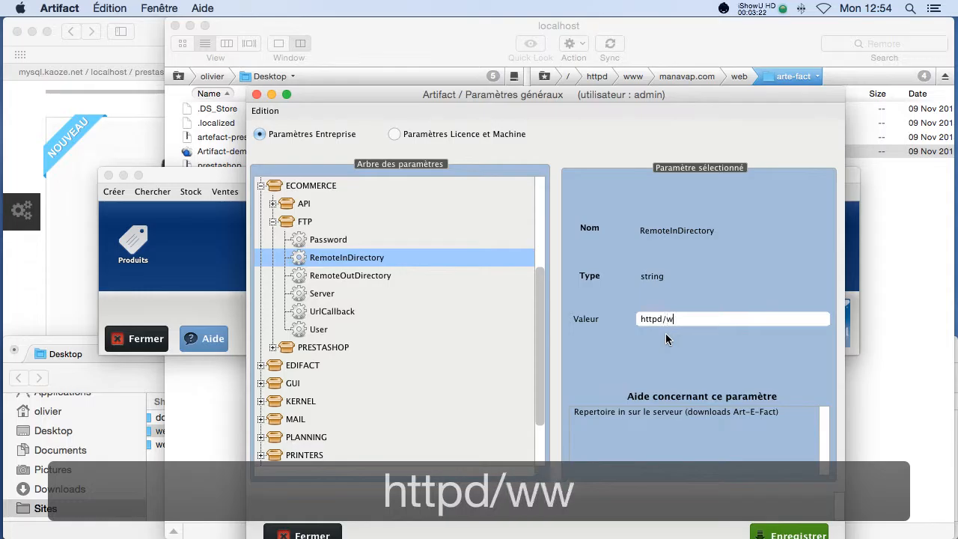
{"action": "type", "text": "ww/man"}
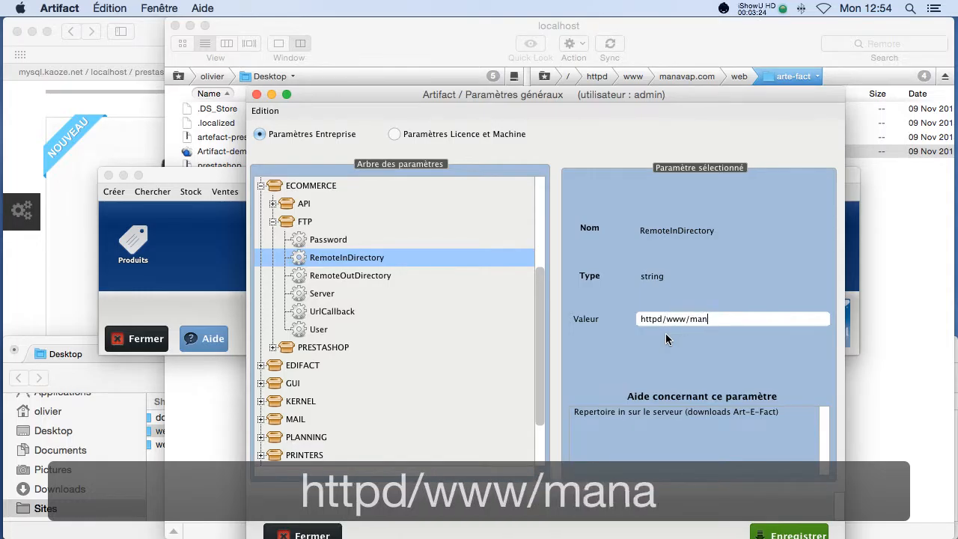
{"action": "type", "text": "avap.co"}
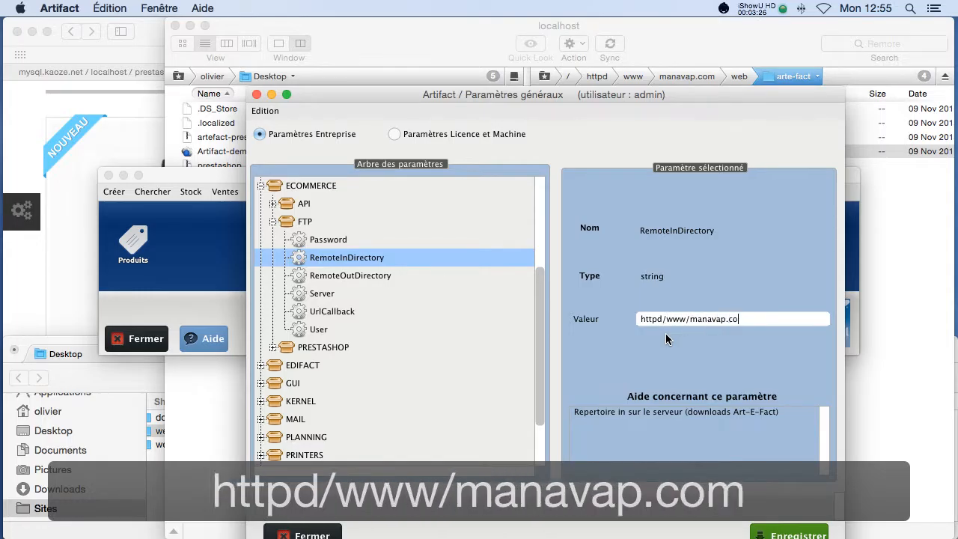
{"action": "type", "text": "m/web/arte-fac"}
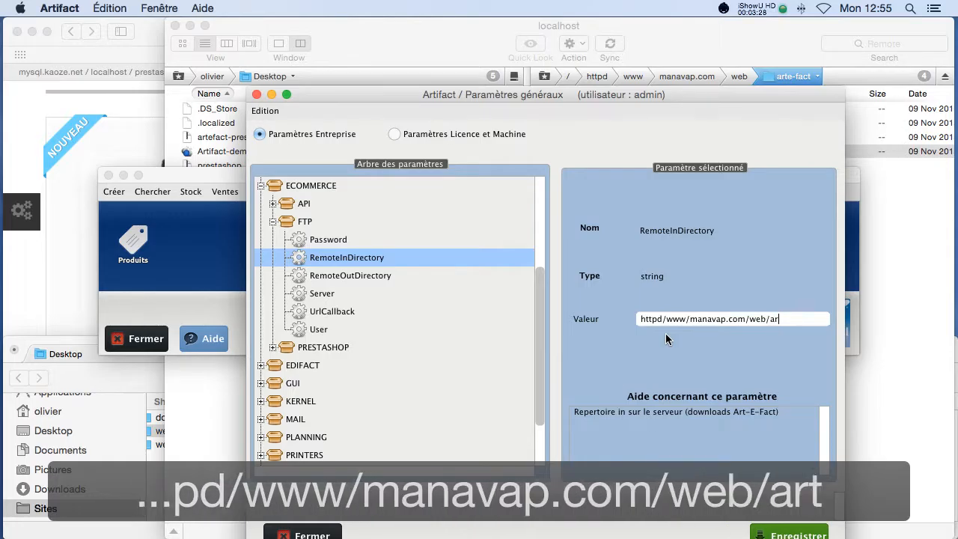
{"action": "type", "text": "/"}
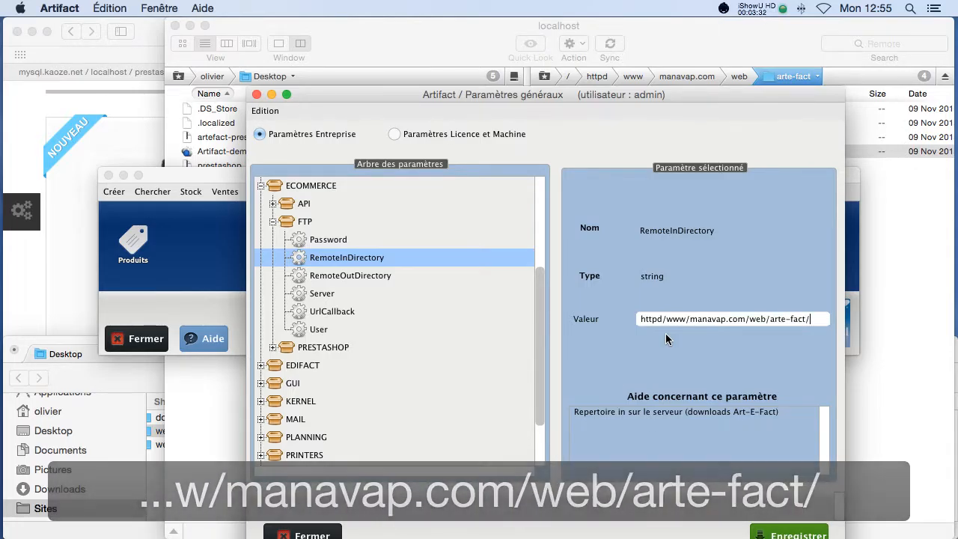
{"action": "type", "text": "outputs"}
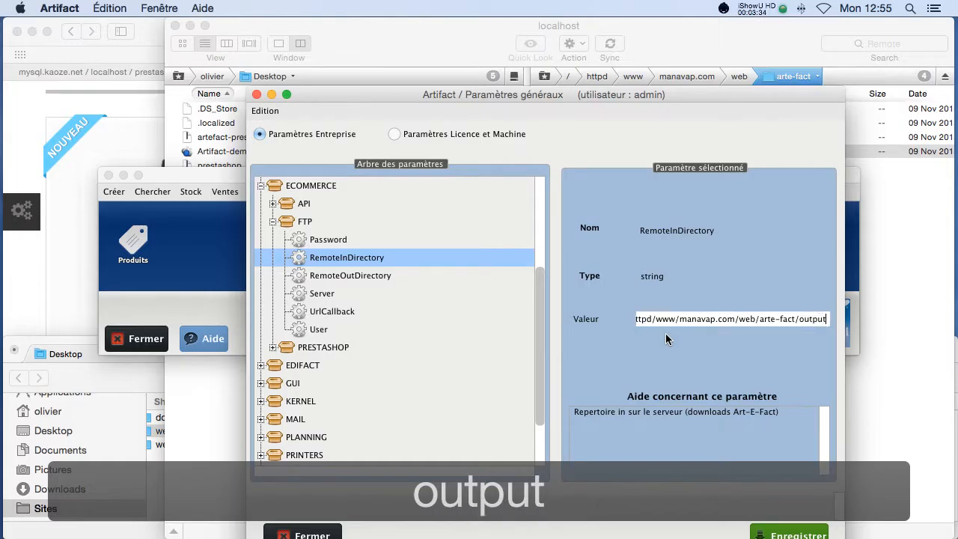
Select and copy the full RemoteInDirectory path.
{"action": "left_click", "coordinate": [766, 319]}
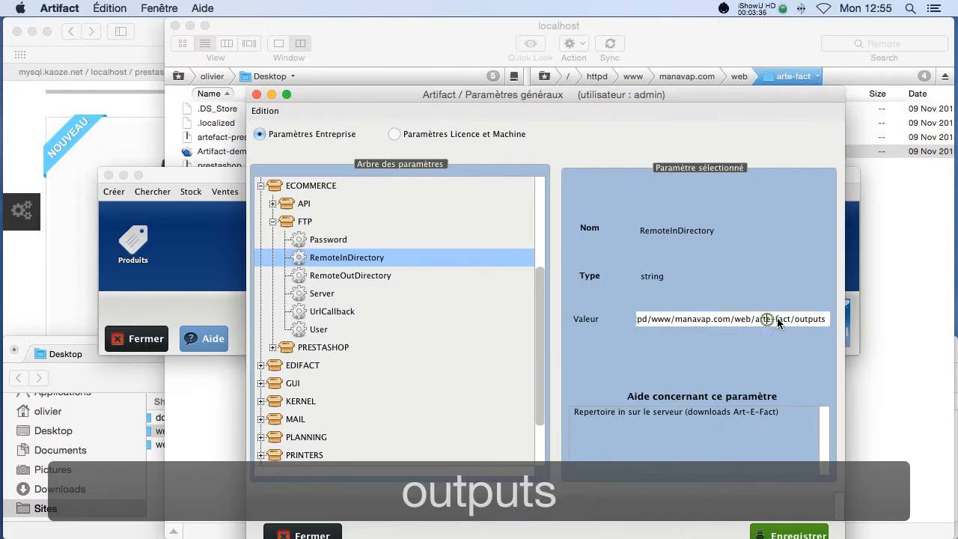
{"action": "left_click_drag", "start_coordinate": [825, 318], "coordinate": [638, 316]}
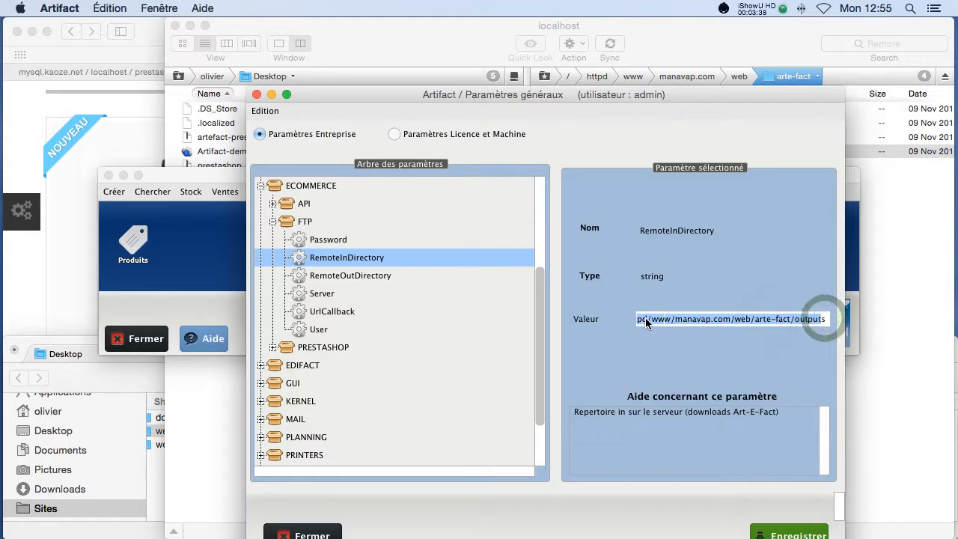
{"action": "left_click", "coordinate": [826, 318]}
{"action": "left_click_drag", "start_coordinate": [778, 322], "coordinate": [579, 319]}
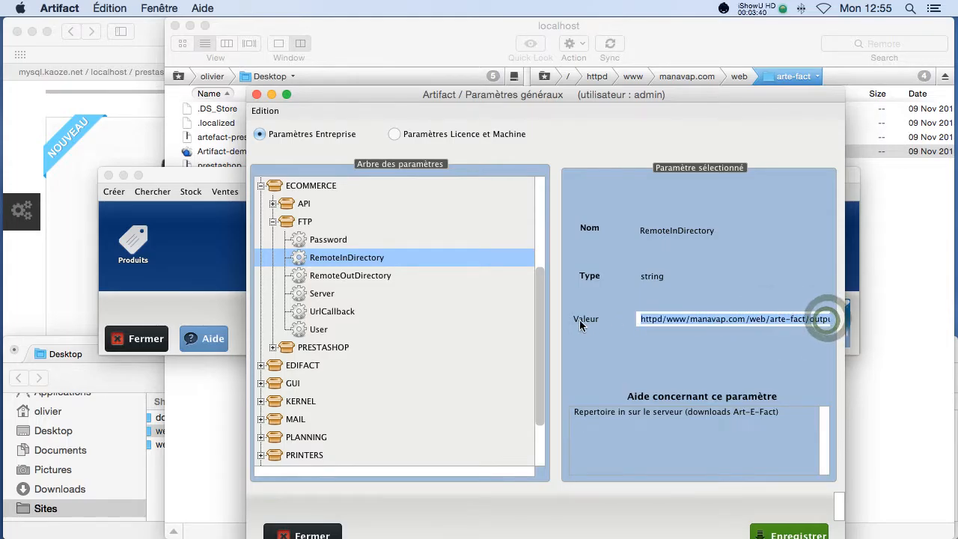
{"action": "key", "text": "super+c"}
Reconnect Transmit with the copied outputs path as Initial Path, then return to Artifact.
{"action": "left_click", "coordinate": [921, 315]}
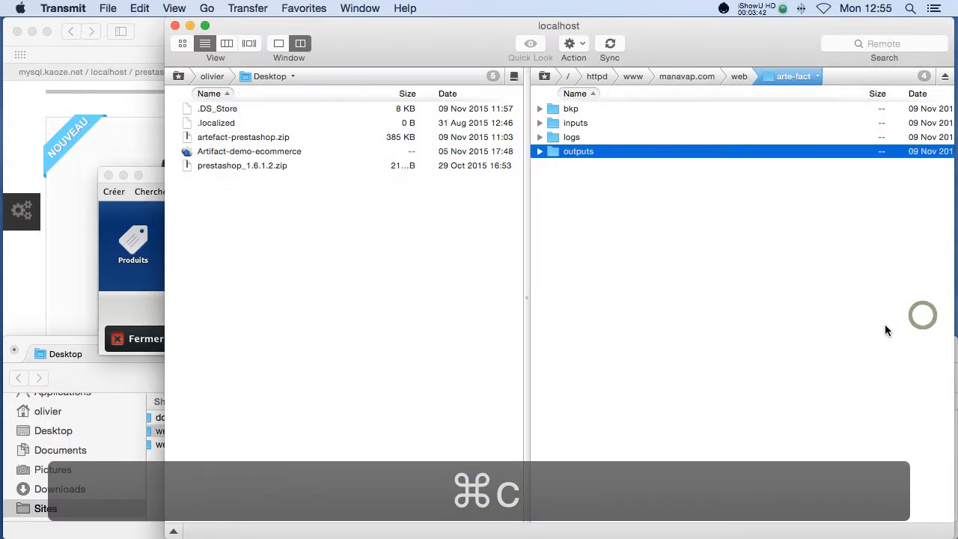
{"action": "key", "text": "super+e"}
{"action": "left_click", "coordinate": [671, 287]}
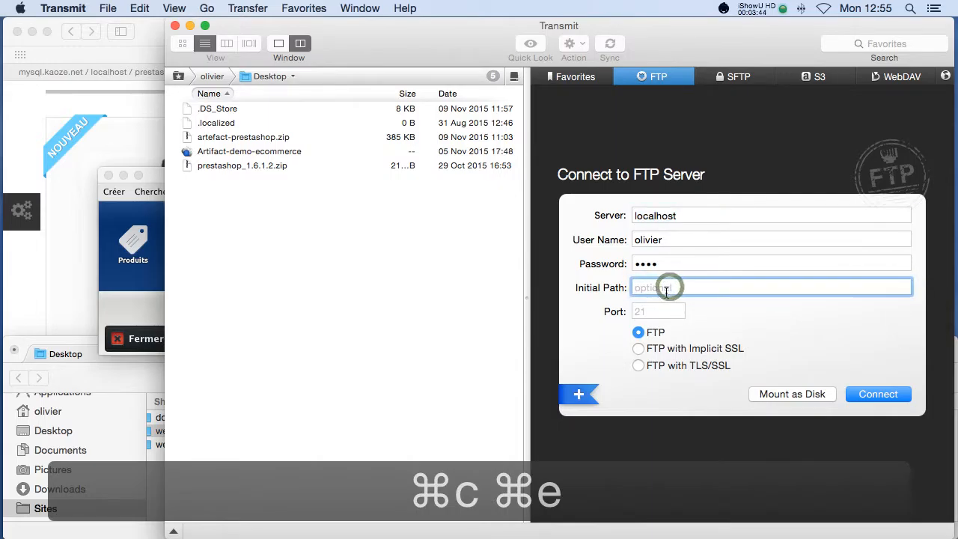
{"action": "key", "text": "super+v"}
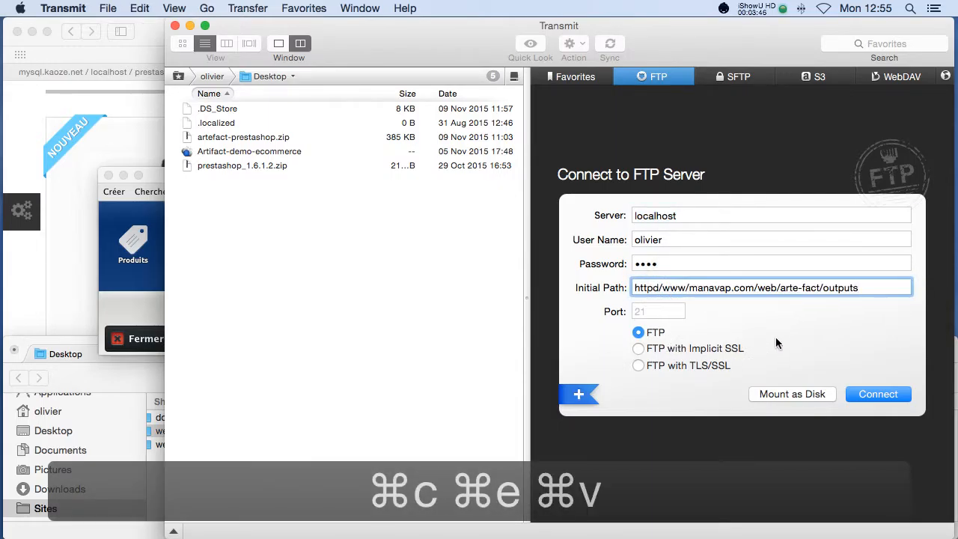
{"action": "left_click", "coordinate": [872, 393]}
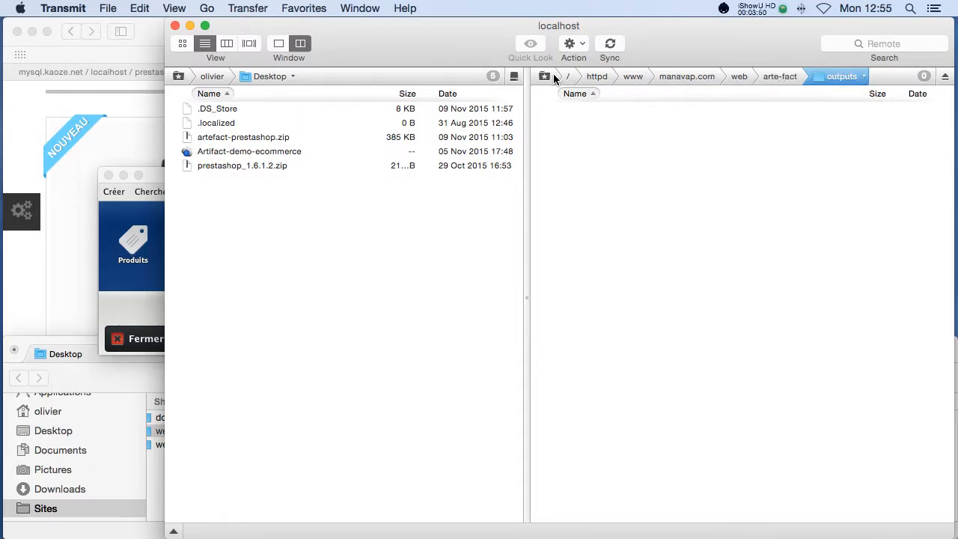
{"action": "left_click", "coordinate": [135, 303]}
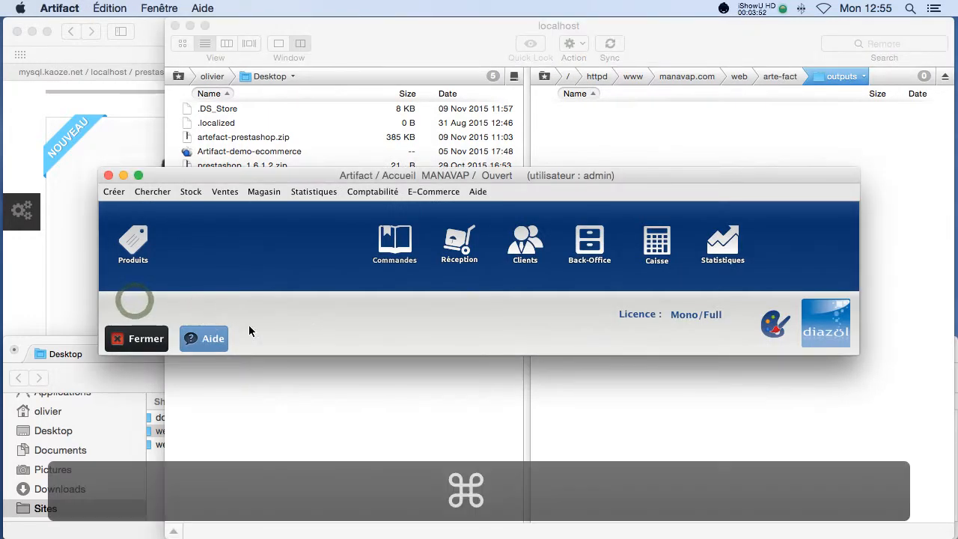
Copy the base httpd/www/manavap.com/web/arte-fact/ path from the RemoteInDirectory value.
{"action": "key", "text": "super+Tab"}
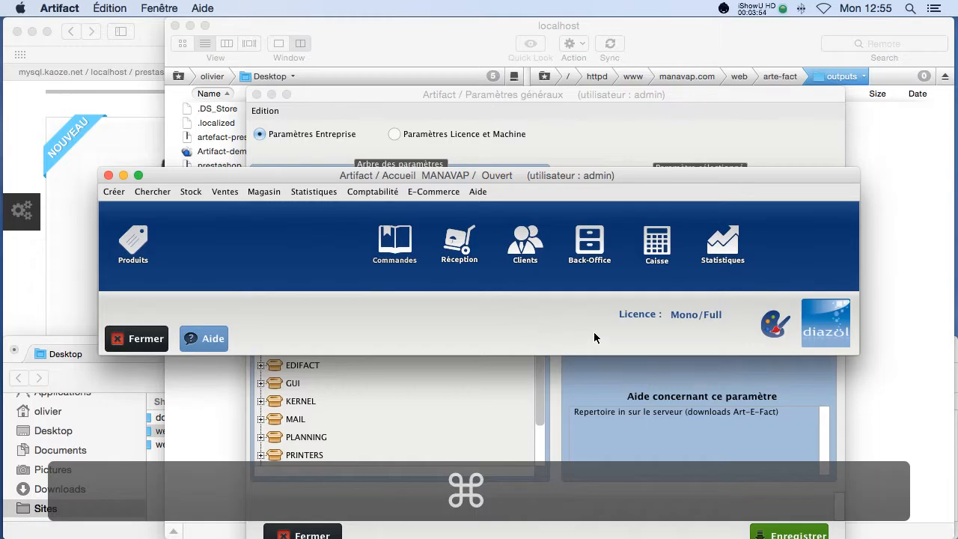
{"action": "left_click", "coordinate": [574, 408]}
{"action": "left_click", "coordinate": [684, 323]}
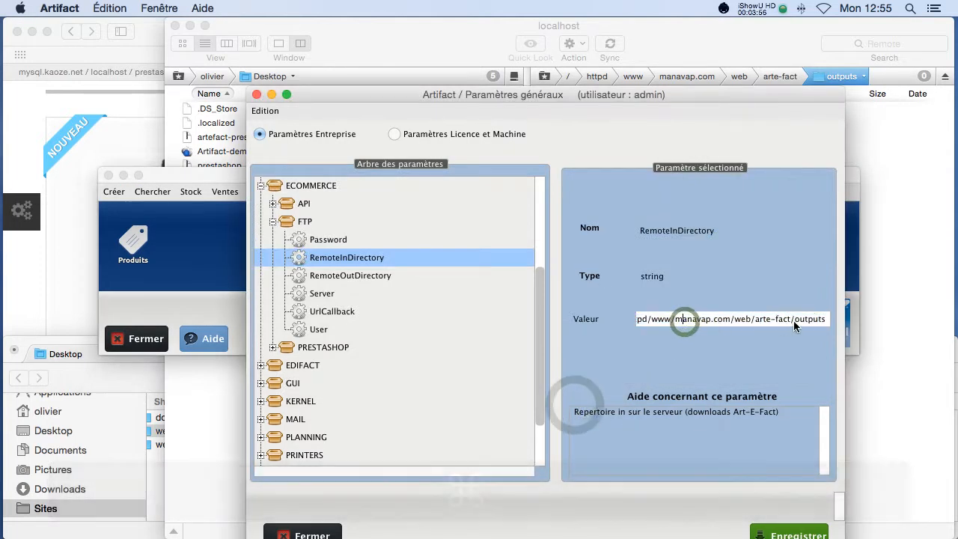
{"action": "left_click_drag", "start_coordinate": [793, 321], "coordinate": [553, 312]}
{"action": "key", "text": "super+c"}
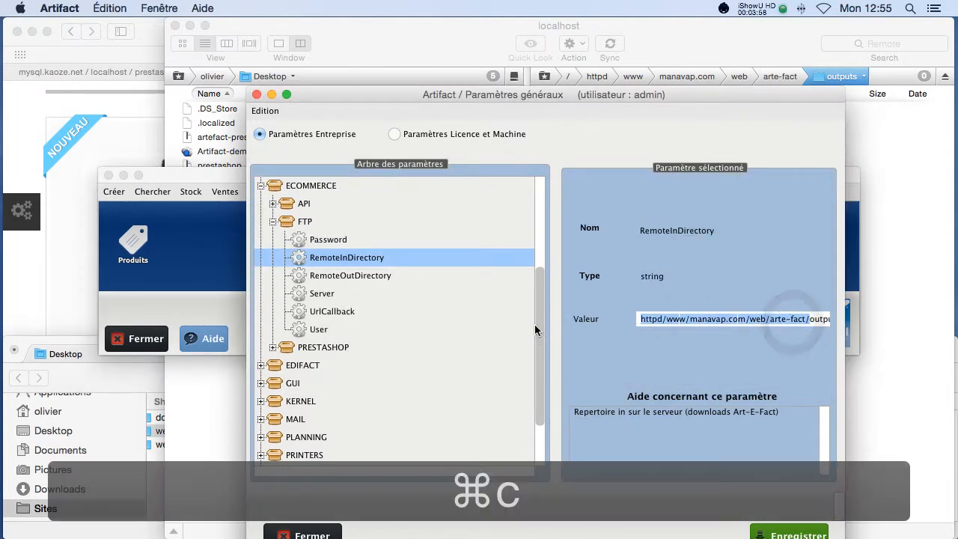
Set RemoteOutDirectory to httpd/www/manavap.com/web/arte-fact/inputs and copy that path.
{"action": "left_click", "coordinate": [352, 277]}
{"action": "left_click", "coordinate": [648, 320]}
{"action": "key", "text": "super+v"}
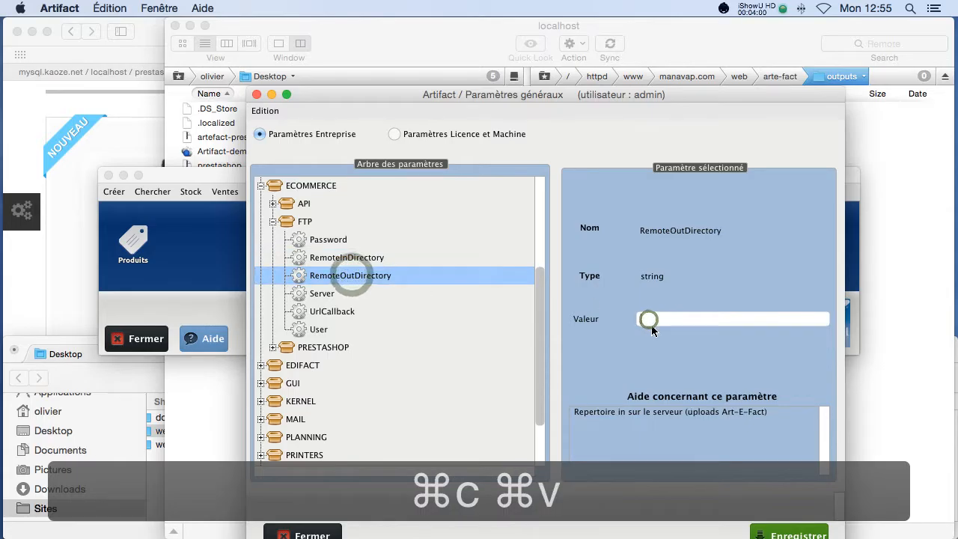
{"action": "type", "text": "inputs"}
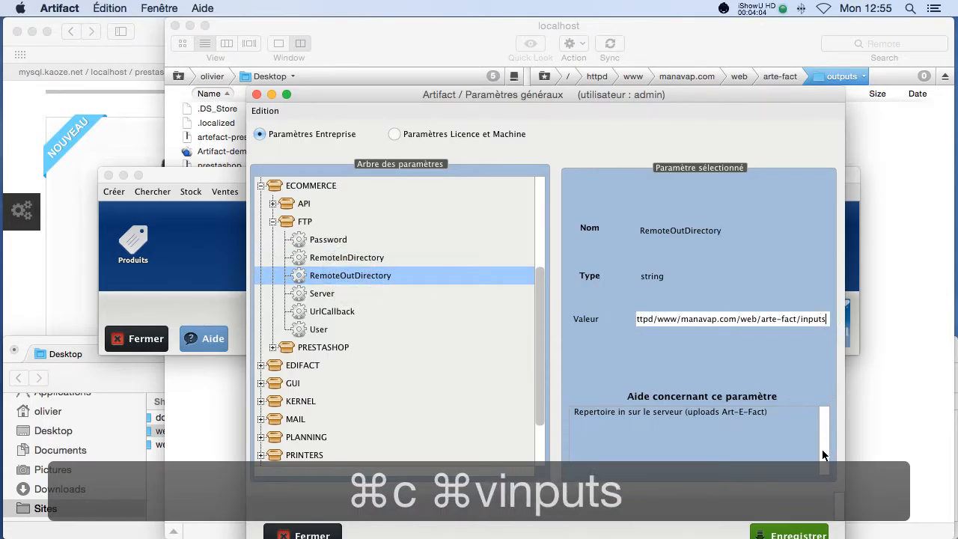
{"action": "triple_click", "coordinate": [829, 322]}
{"action": "key", "text": "super+c"}
{"action": "left_click", "coordinate": [900, 330]}
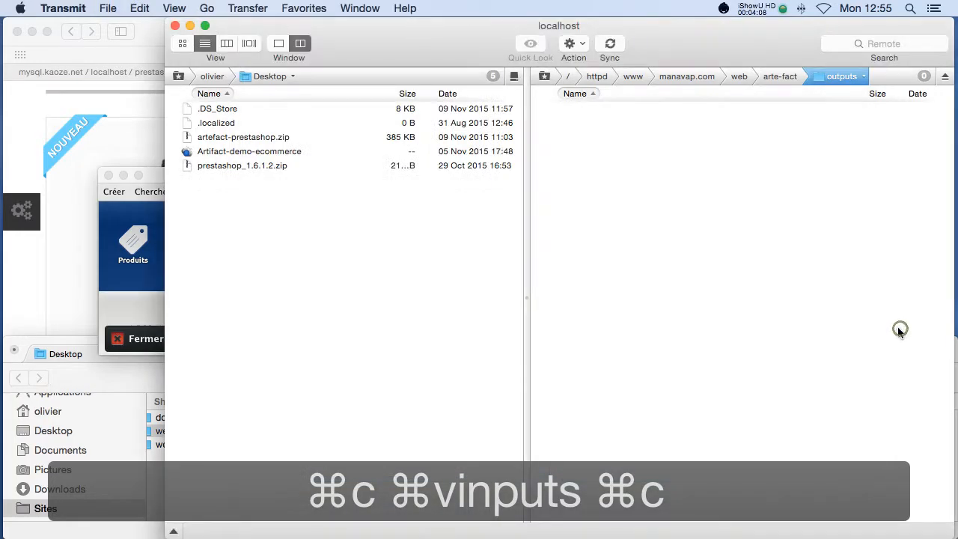
Reconnect Transmit with the inputs path as Initial Path, showing files_xml and images.
{"action": "key", "text": "super+e"}
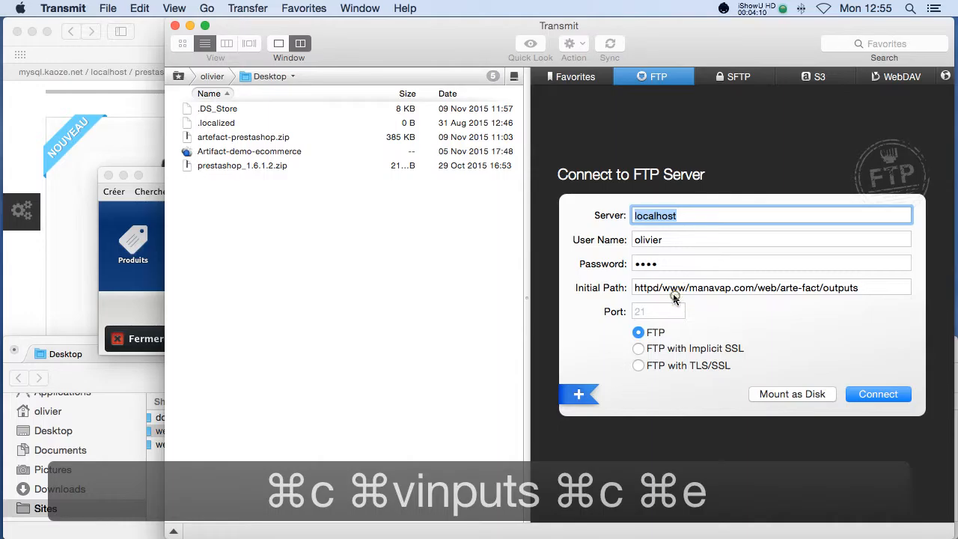
{"action": "triple_click", "coordinate": [674, 296]}
{"action": "key", "text": "super+v"}
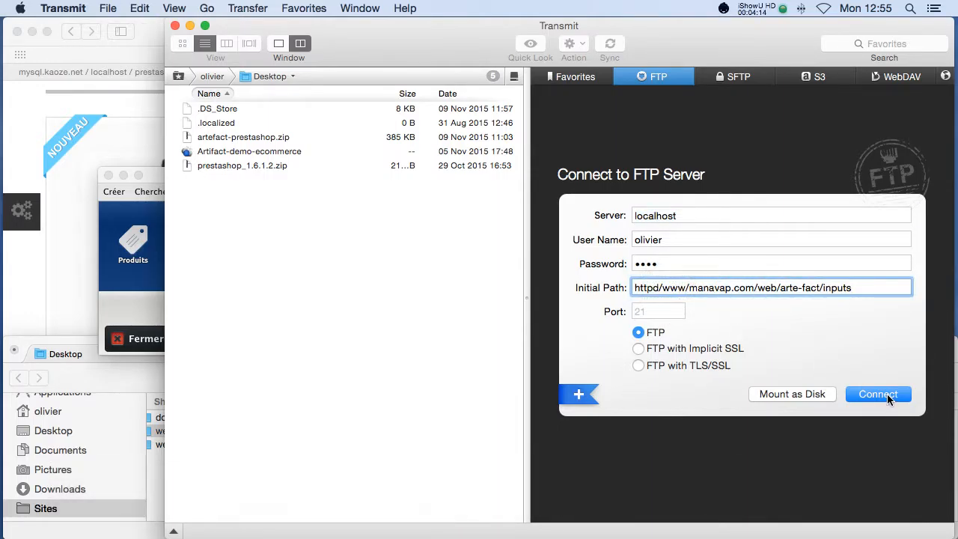
{"action": "left_click", "coordinate": [888, 397]}
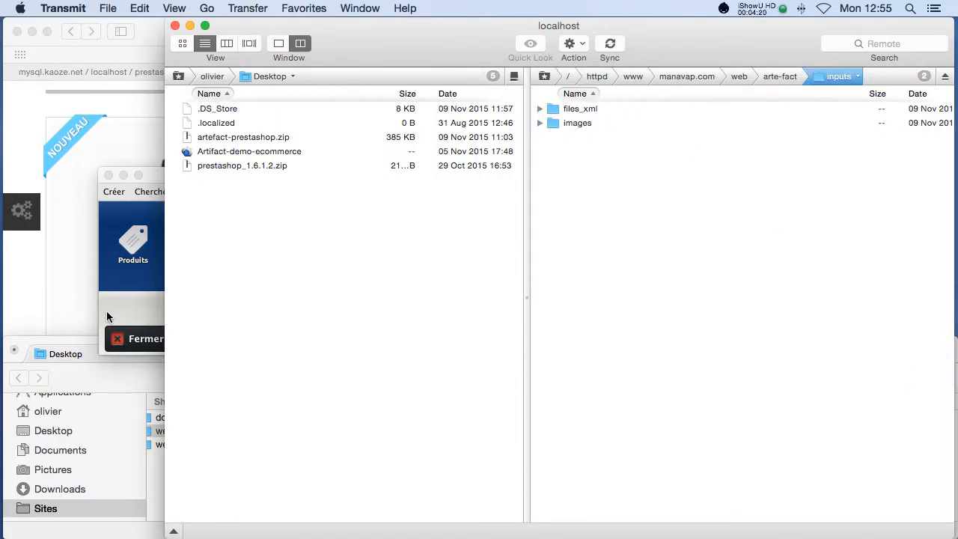
{"action": "key", "text": "super+Tab"}
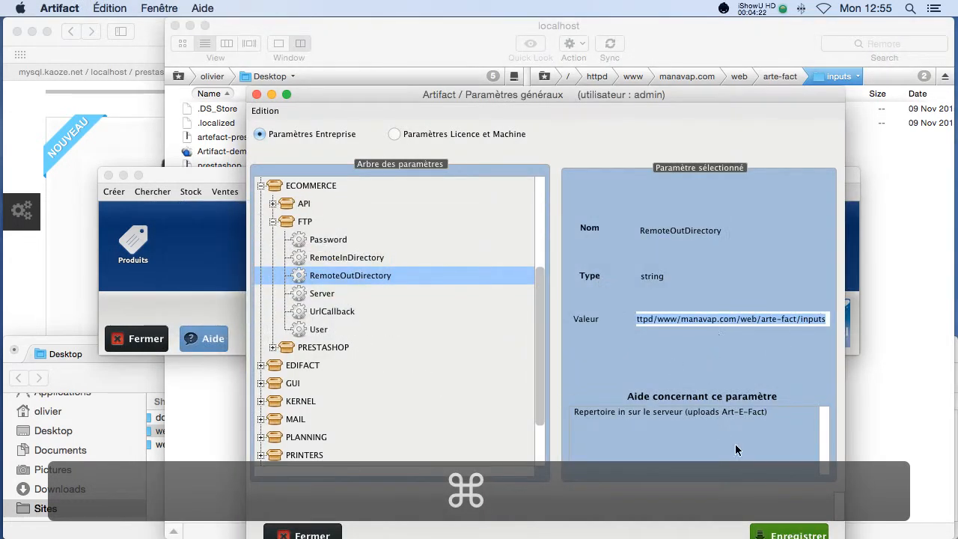
Select the empty UrlCallback parameter in Paramètres généraux and place the cursor in its Valeur field.
{"action": "left_click_drag", "start_coordinate": [552, 89], "coordinate": [446, 45]}
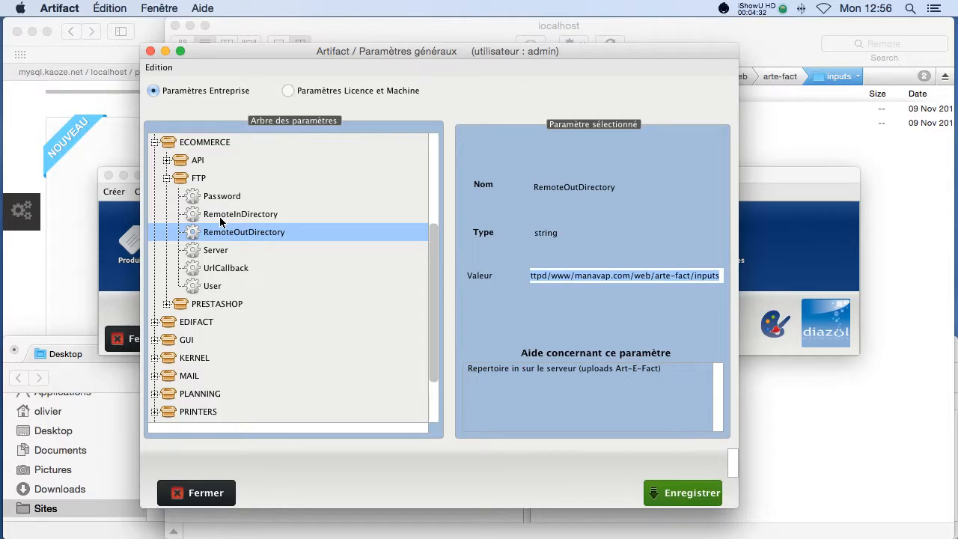
{"action": "left_click", "coordinate": [258, 270]}
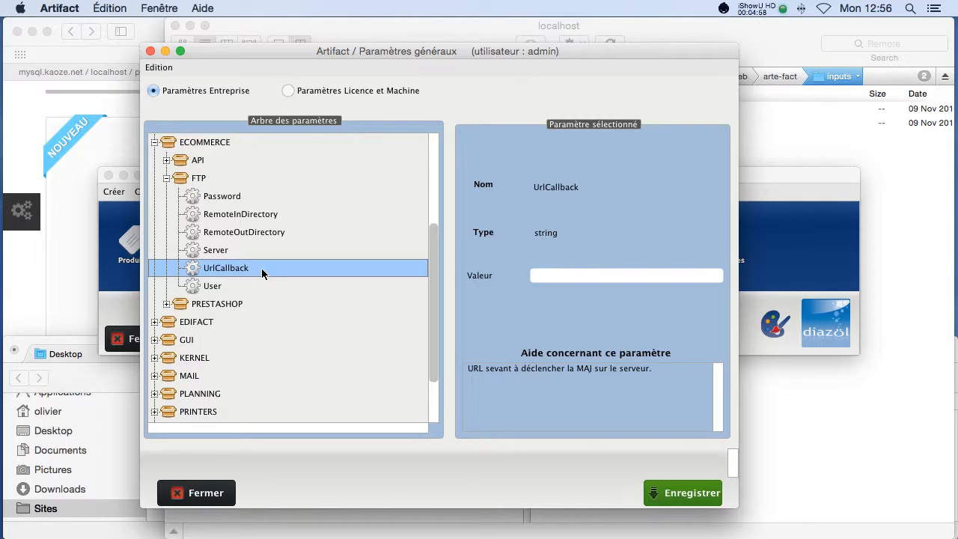
{"action": "left_click", "coordinate": [594, 281]}
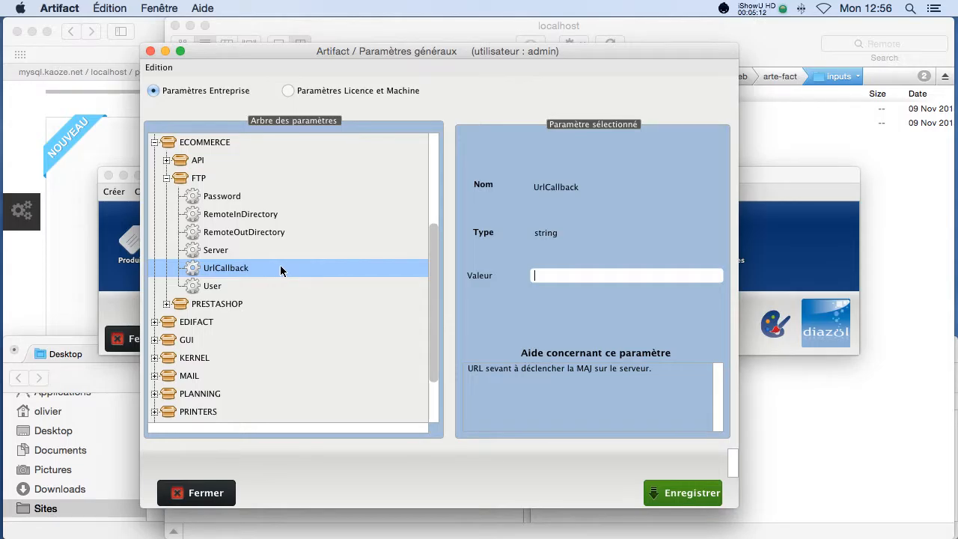
Find import.php under web > modules > artefact > import in Finder, then return to the UrlCallback value.
{"action": "key", "text": "super+Tab"}
{"action": "key", "text": "super+Tab"}
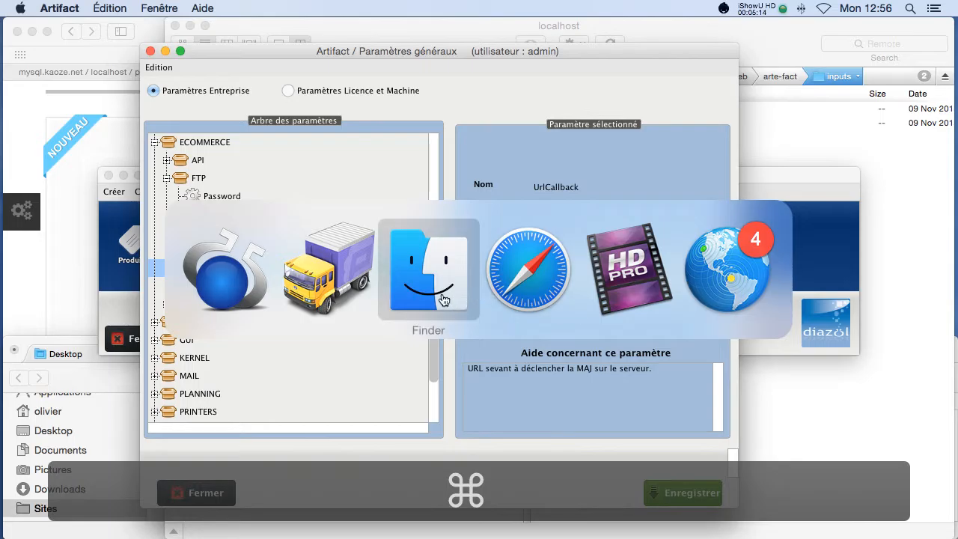
{"action": "scroll", "coordinate": [410, 452], "scroll_direction": "down", "scroll_amount": 10}
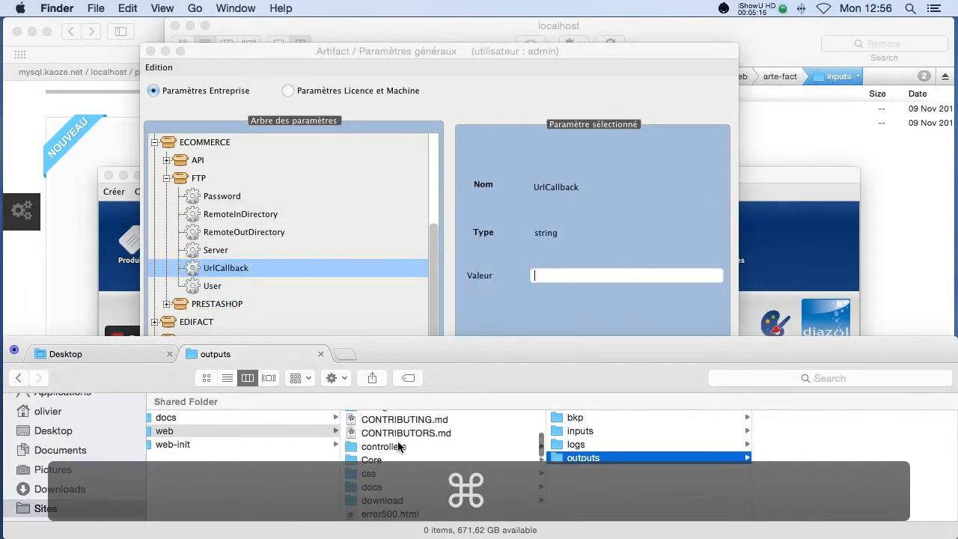
{"action": "scroll", "coordinate": [409, 452], "scroll_direction": "down", "scroll_amount": 3}
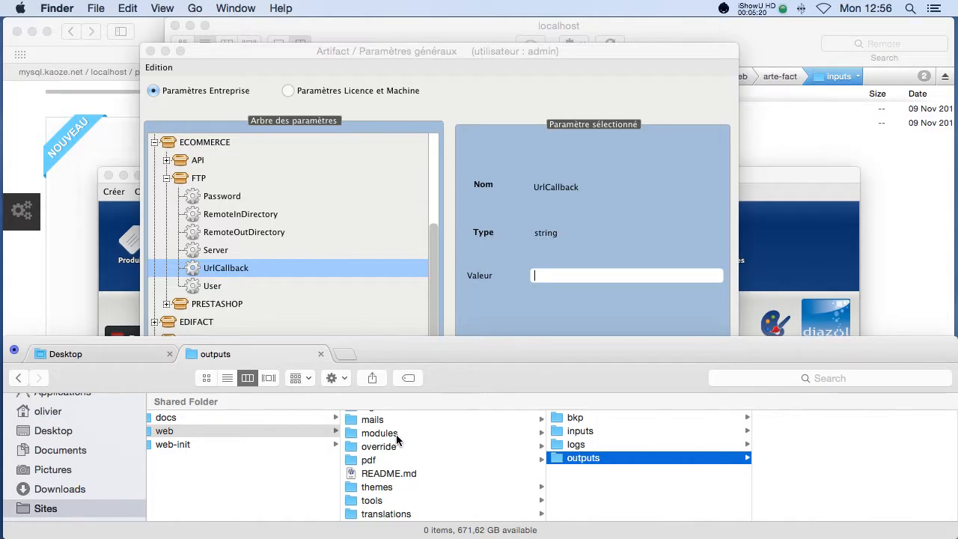
{"action": "left_click", "coordinate": [397, 434]}
{"action": "left_click", "coordinate": [599, 419]}
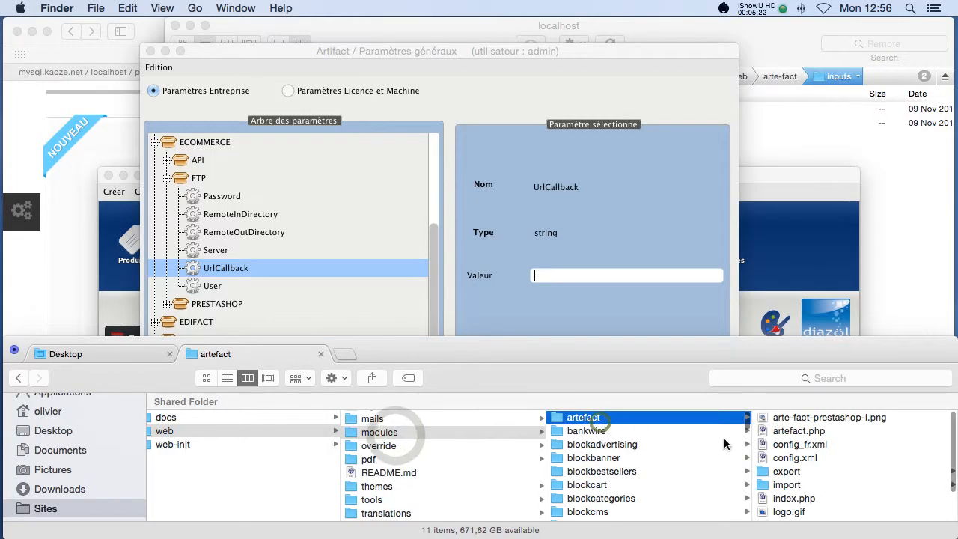
{"action": "scroll", "coordinate": [808, 465], "scroll_direction": "down", "scroll_amount": 1}
{"action": "left_click", "coordinate": [805, 470]}
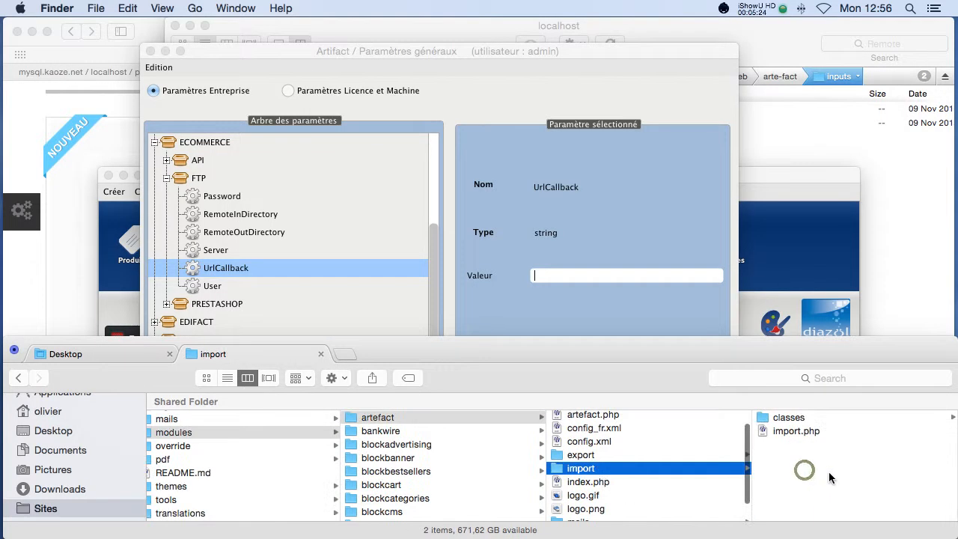
{"action": "left_click", "coordinate": [793, 431]}
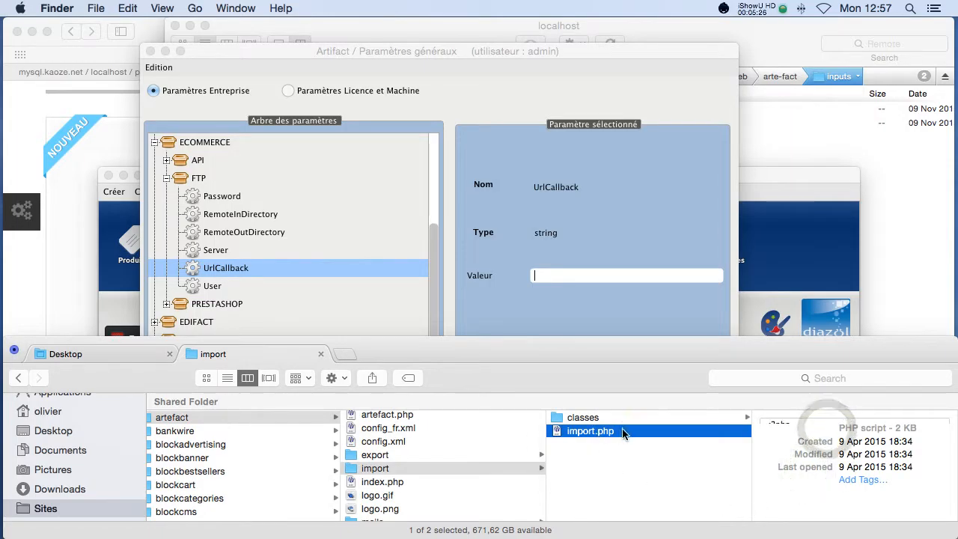
{"action": "left_click", "coordinate": [621, 433]}
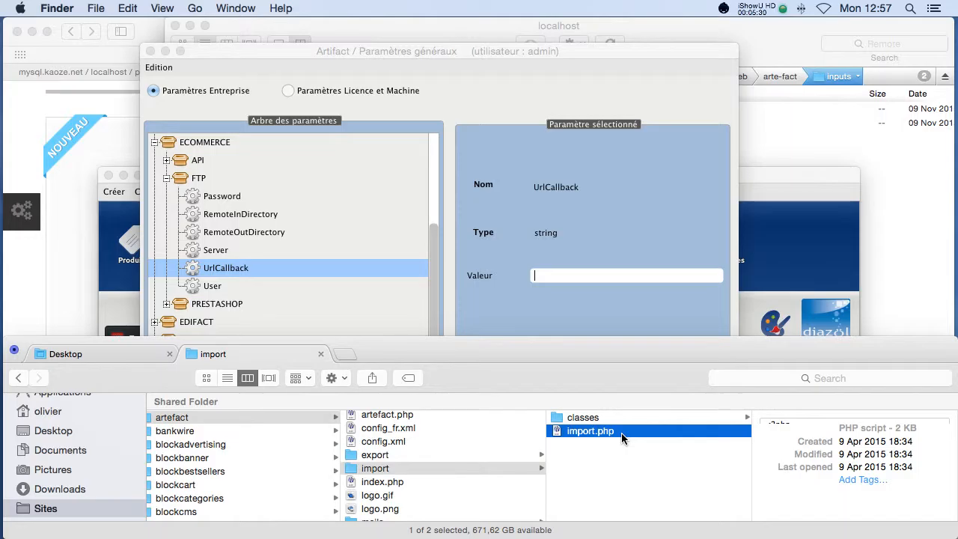
{"action": "left_click", "coordinate": [548, 282]}
{"action": "type", "text": "h"}
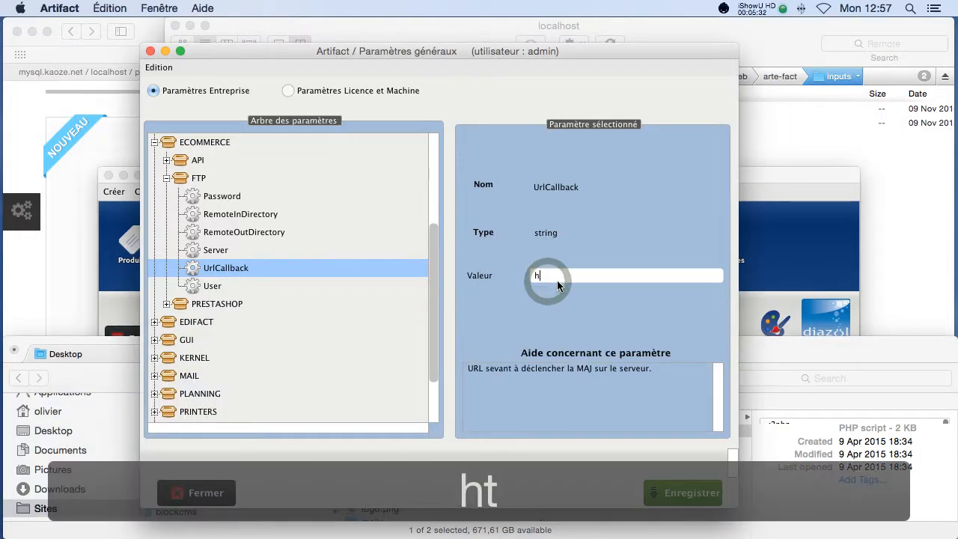
{"action": "type", "text": "ttp:"}
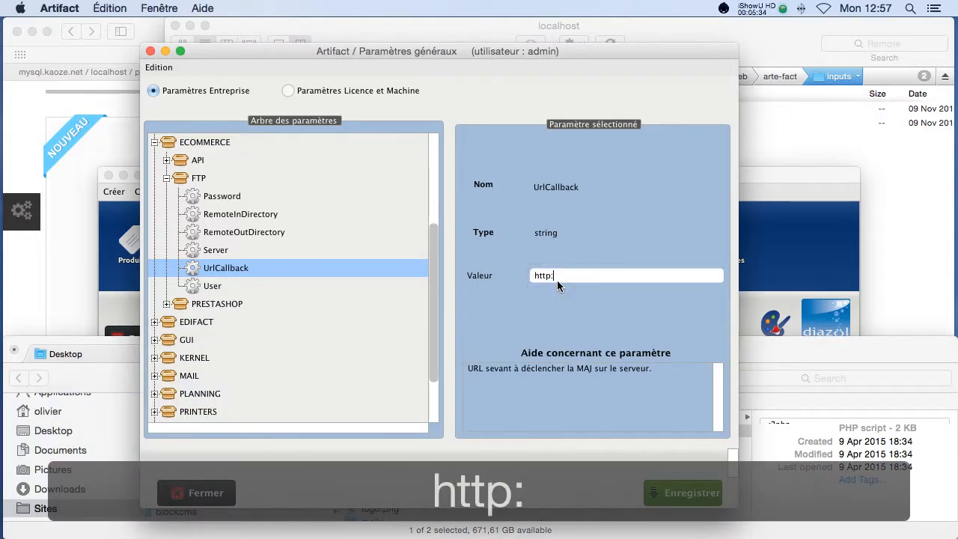
{"action": "type", "text": "//"}
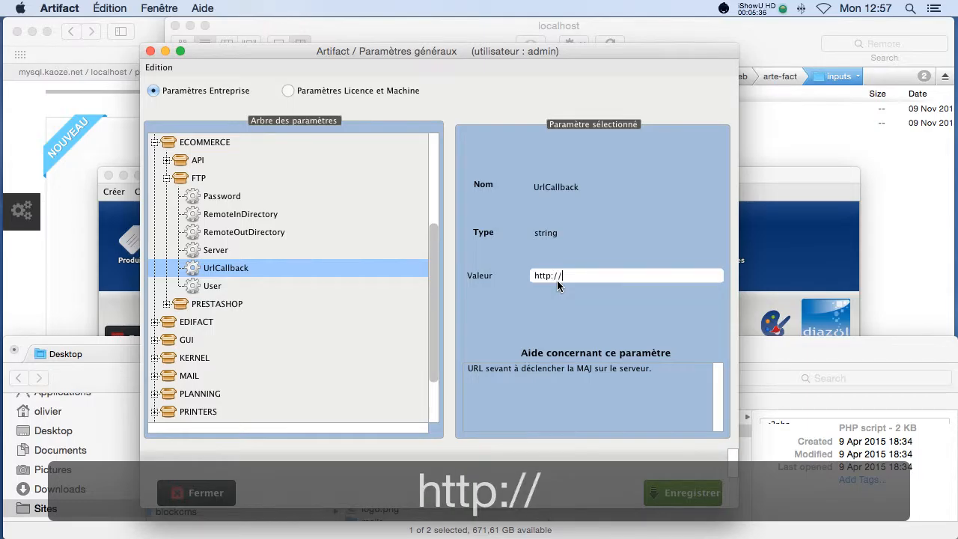
{"action": "type", "text": "w"}
{"action": "key", "text": "BackSpace"}
{"action": "type", "text": "ma"}
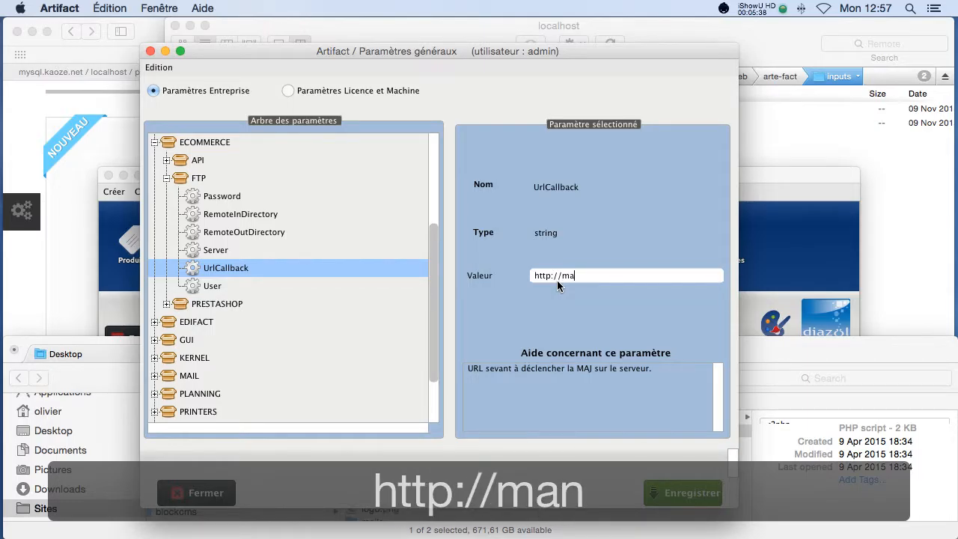
{"action": "type", "text": "navap.com/"}
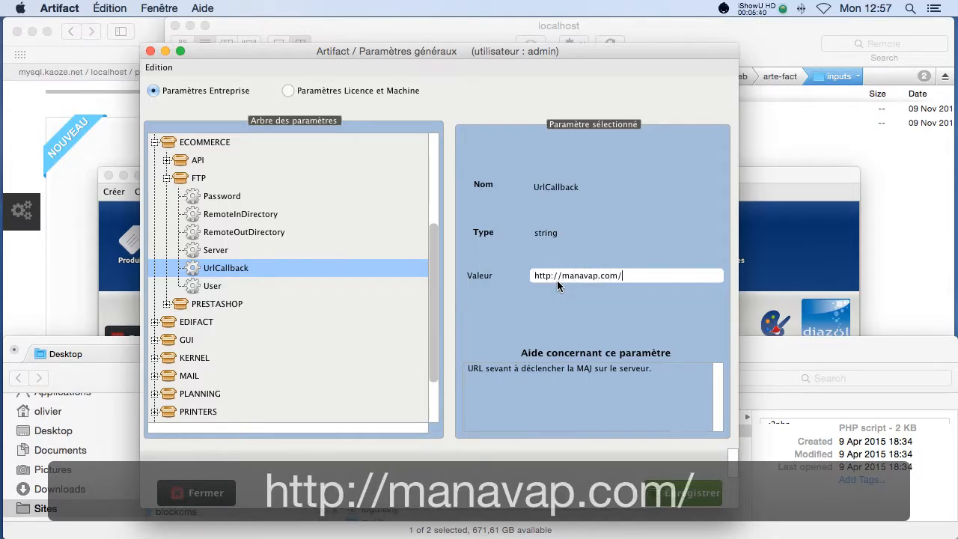
{"action": "type", "text": "modules/imp"}
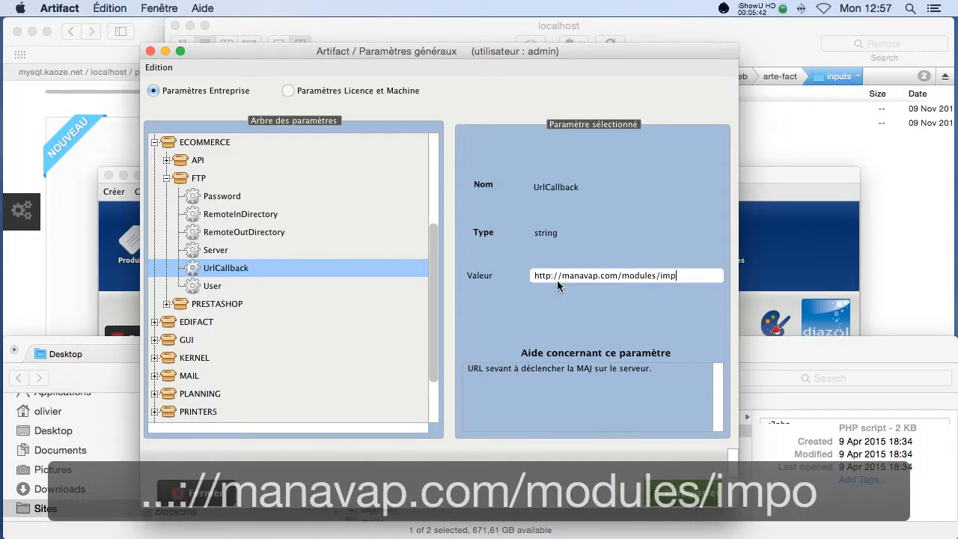
{"action": "type", "text": "ort/imprt"}
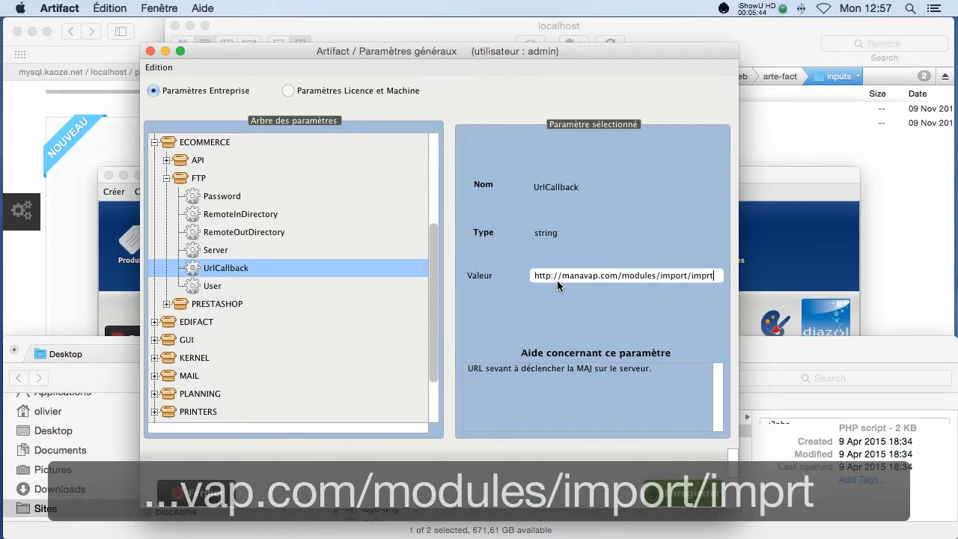
{"action": "key", "text": "BackSpace"}
{"action": "key", "text": "BackSpace"}
{"action": "key", "text": "BackSpace"}
{"action": "key", "text": "BackSpace"}
{"action": "key", "text": "BackSpace"}
{"action": "key", "text": "BackSpace"}
{"action": "key", "text": "BackSpace"}
{"action": "key", "text": "BackSpace"}
{"action": "key", "text": "BackSpace"}
{"action": "key", "text": "BackSpace"}
{"action": "key", "text": "BackSpace"}
{"action": "key", "text": "BackSpace"}
{"action": "key", "text": "BackSpace"}
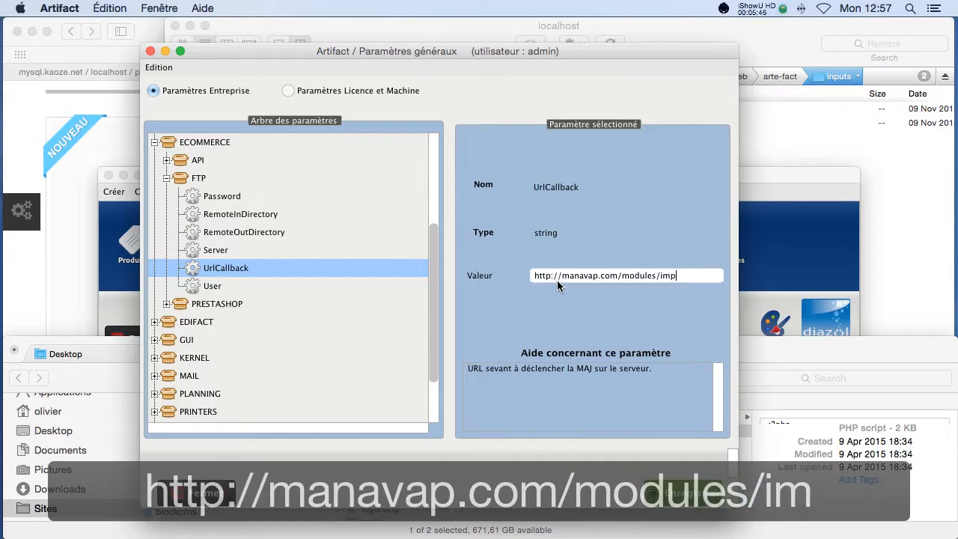
{"action": "type", "text": "/art"}
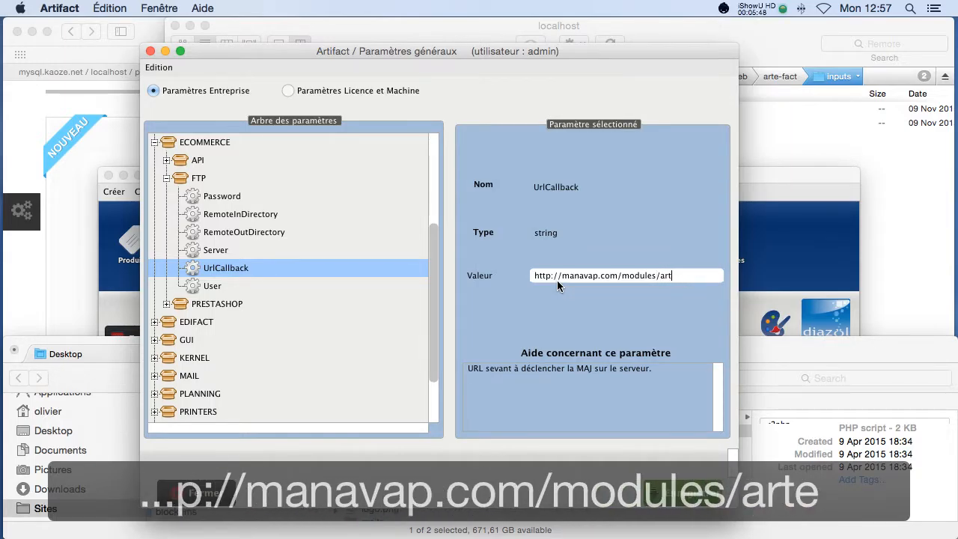
{"action": "type", "text": "efact/impor"}
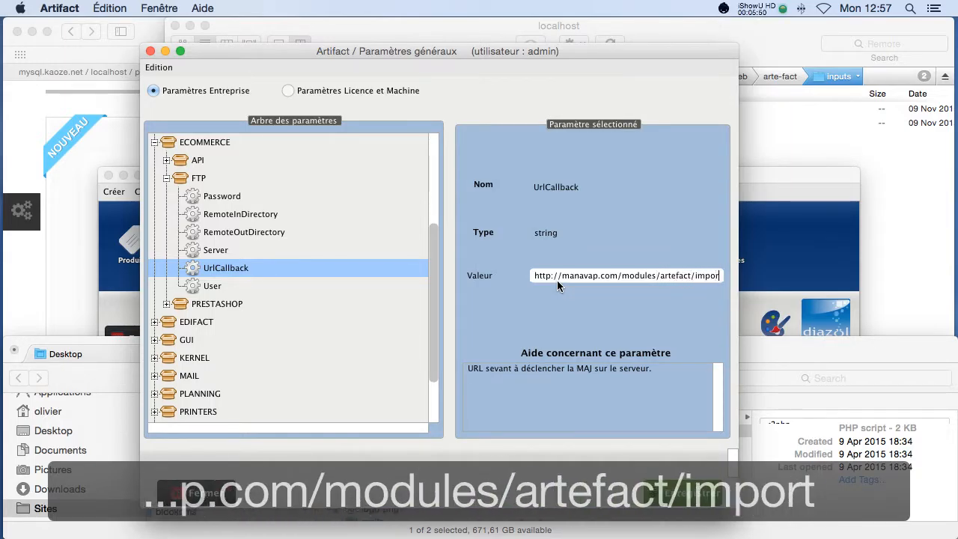
{"action": "type", "text": "t/import."}
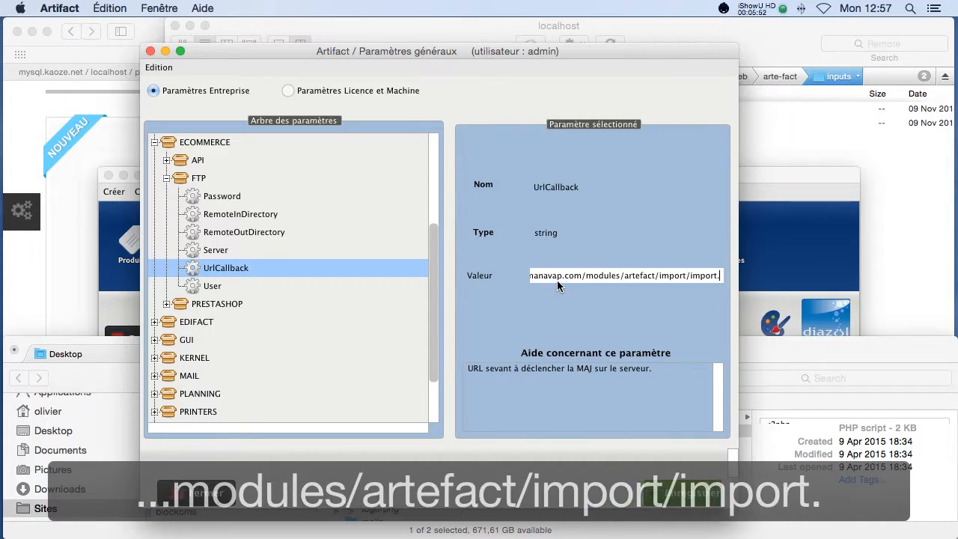
{"action": "type", "text": "php"}
Select the whole callback URL and copy it.
{"action": "key", "text": "super+a"}
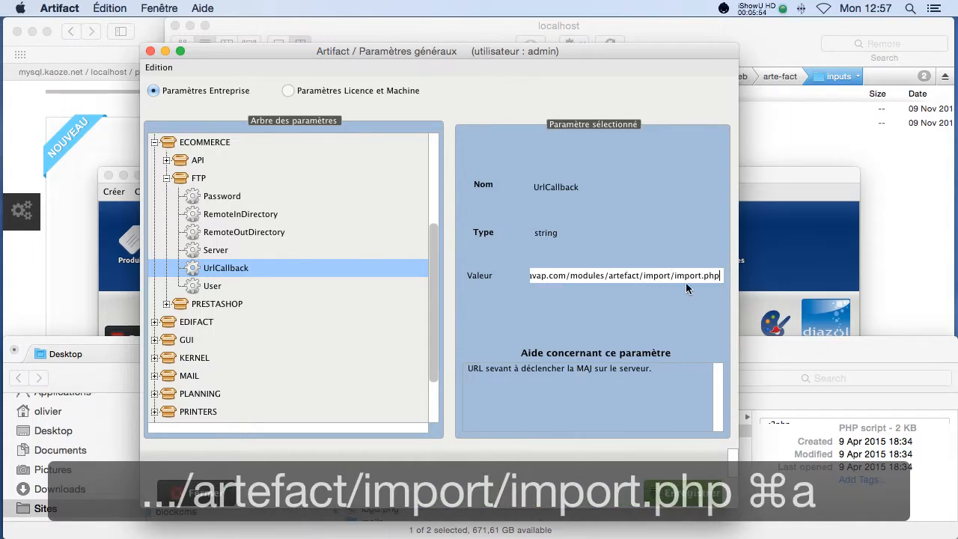
{"action": "left_click_drag", "start_coordinate": [716, 277], "coordinate": [488, 275]}
{"action": "key", "text": "super+c"}
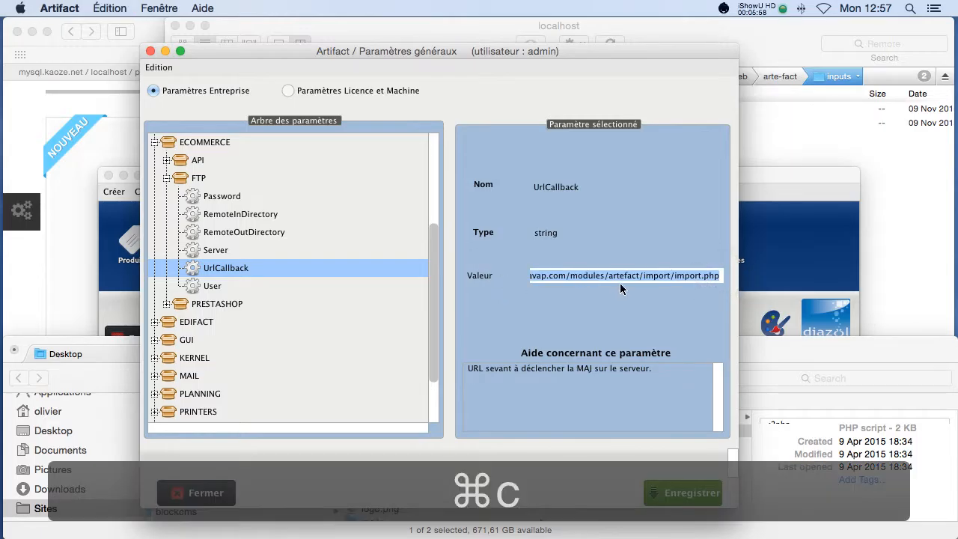
{"action": "key", "text": "super+Tab"}
Paste the import.php callback URL into a new Safari tab and load it, giving a blank page.
{"action": "left_click", "coordinate": [516, 290]}
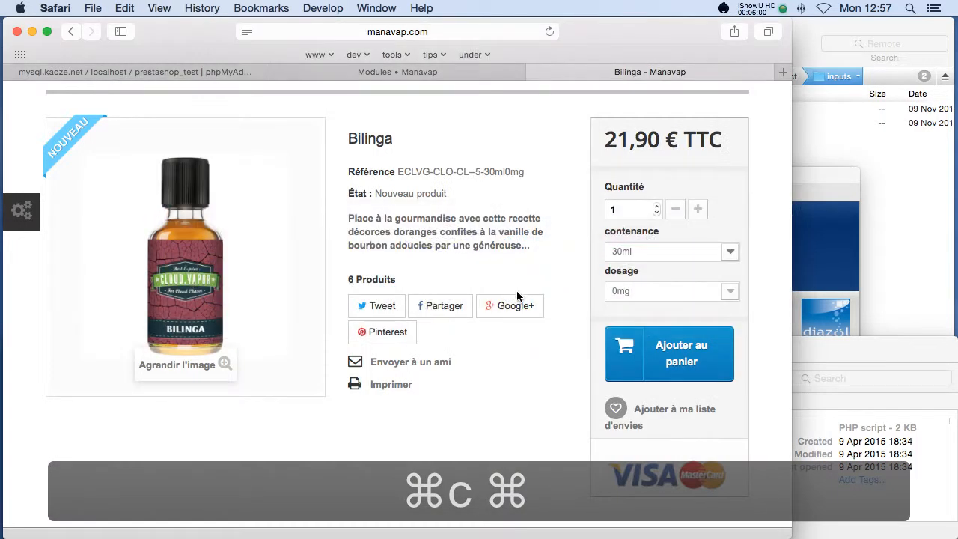
{"action": "key", "text": "super+Tab"}
{"action": "key", "text": "super+shift+Tab"}
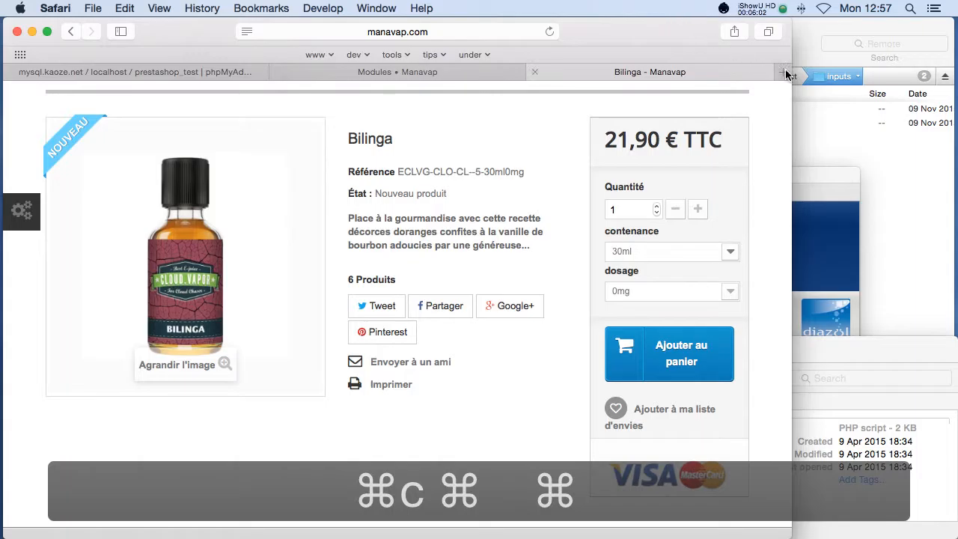
{"action": "left_click", "coordinate": [782, 72]}
{"action": "key", "text": "super+v"}
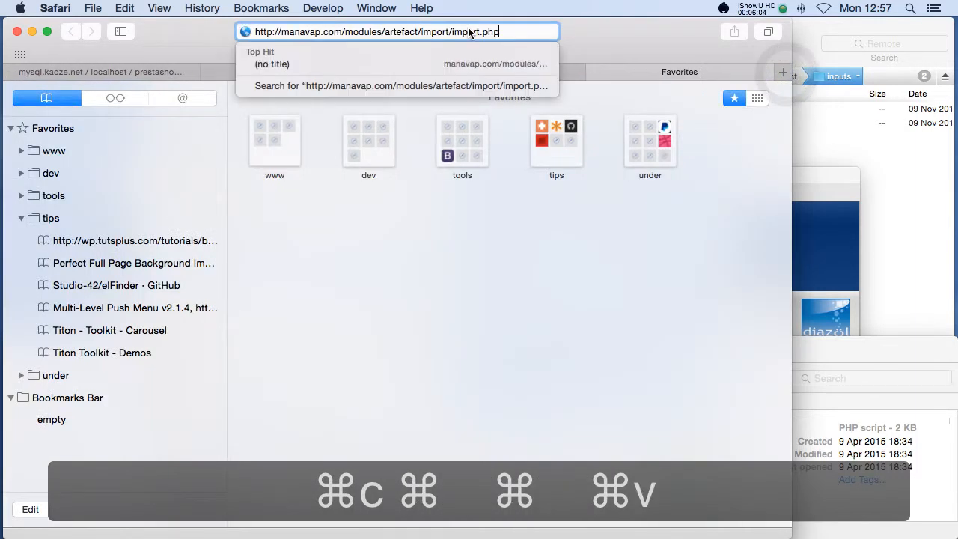
{"action": "key", "text": "Return"}
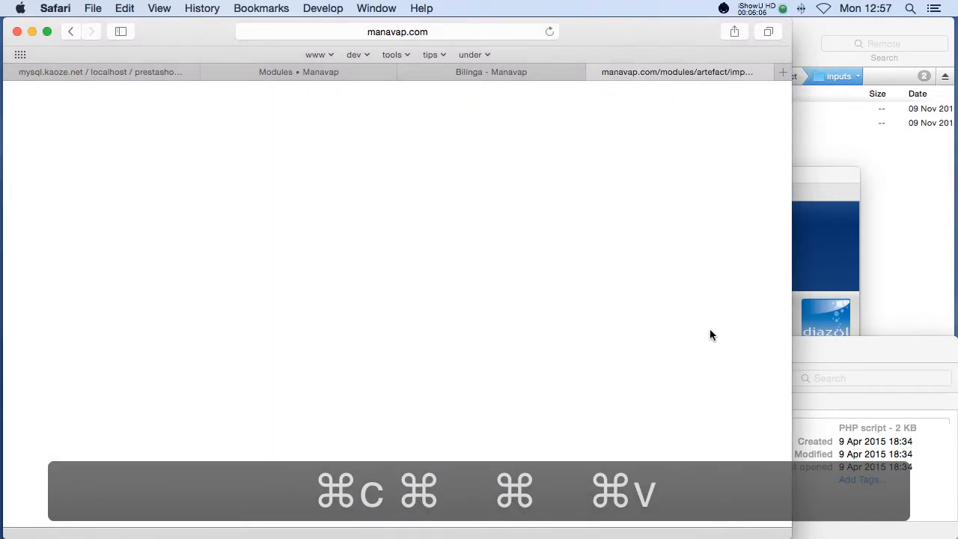
{"action": "key", "text": "super+Tab"}
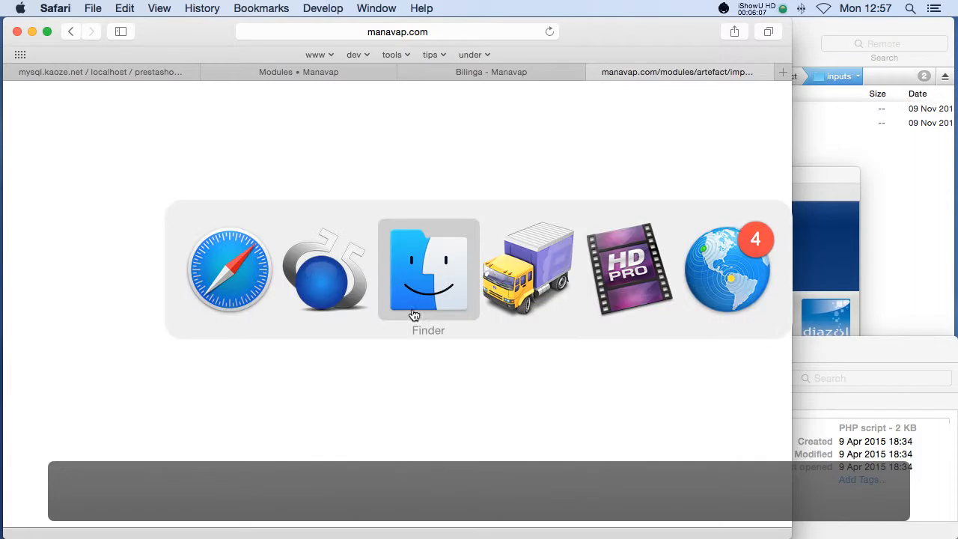
Save the new UrlCallback value, dismiss the confirmation, and close Paramètres généraux.
{"action": "left_click", "coordinate": [341, 303]}
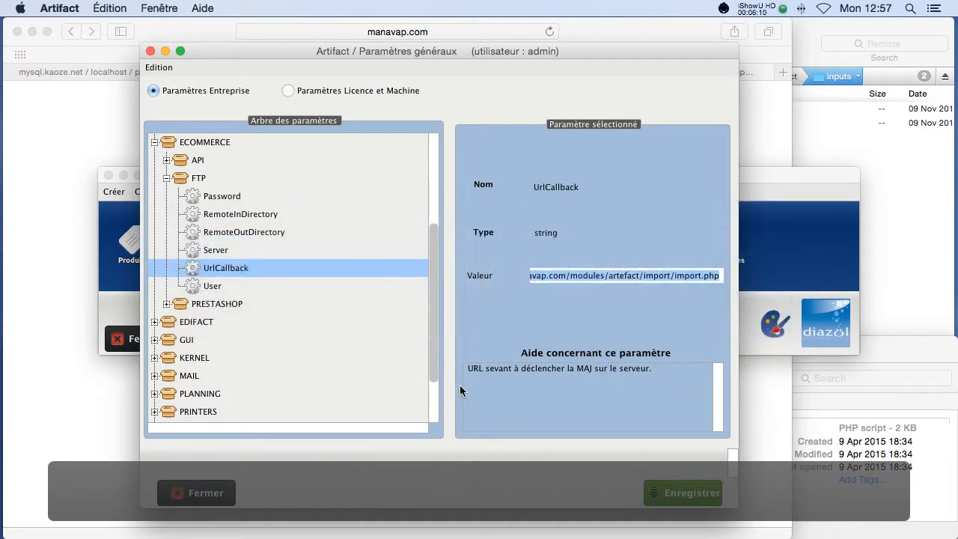
{"action": "left_click", "coordinate": [635, 410]}
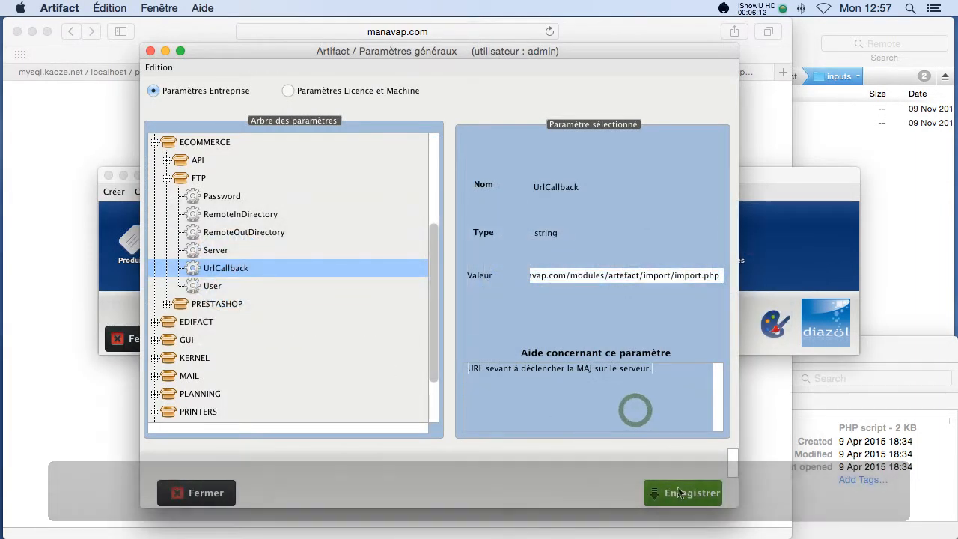
{"action": "left_click", "coordinate": [682, 492]}
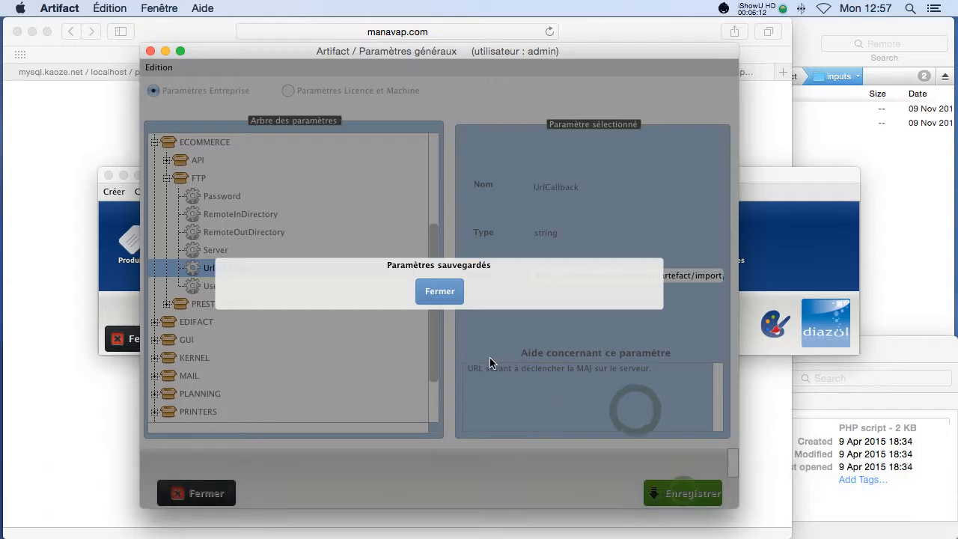
{"action": "left_click", "coordinate": [440, 294]}
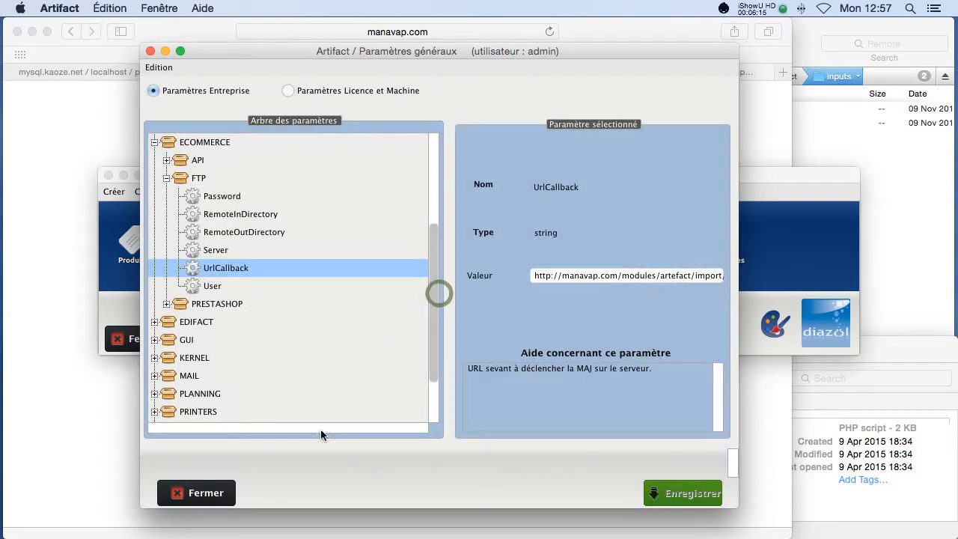
{"action": "left_click", "coordinate": [217, 493]}
Start a Mise à jour from E-Commerce > Synchronisation vers le site….
{"action": "left_click", "coordinate": [447, 191]}
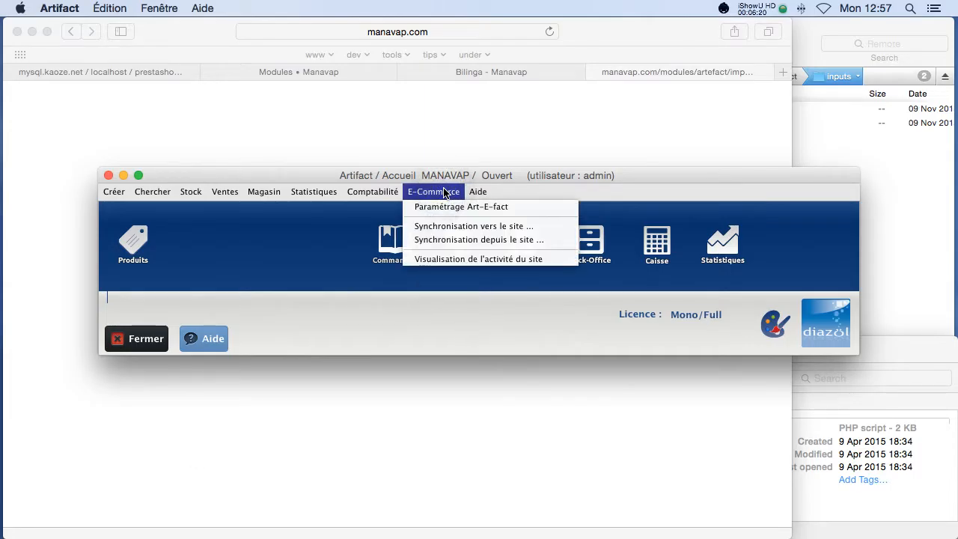
{"action": "left_click", "coordinate": [441, 226]}
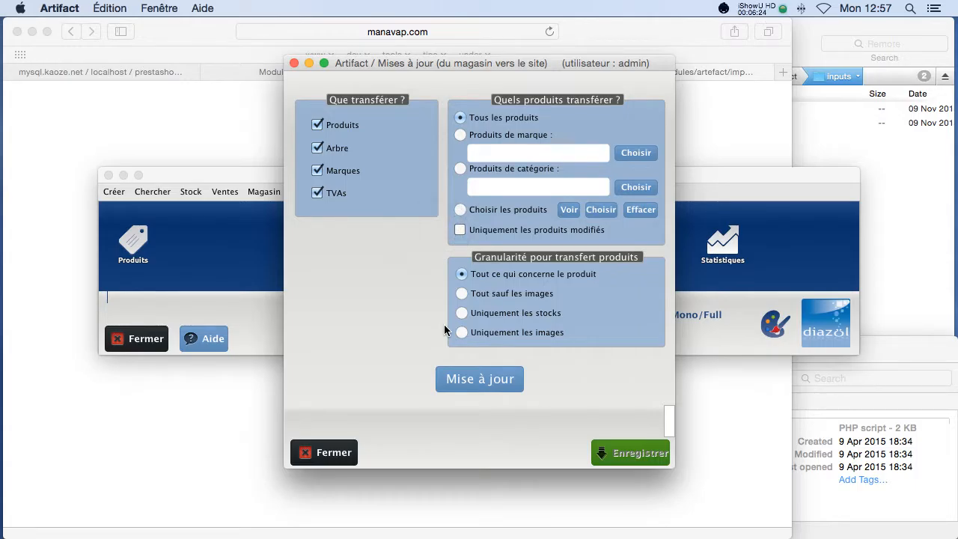
{"action": "left_click", "coordinate": [484, 385]}
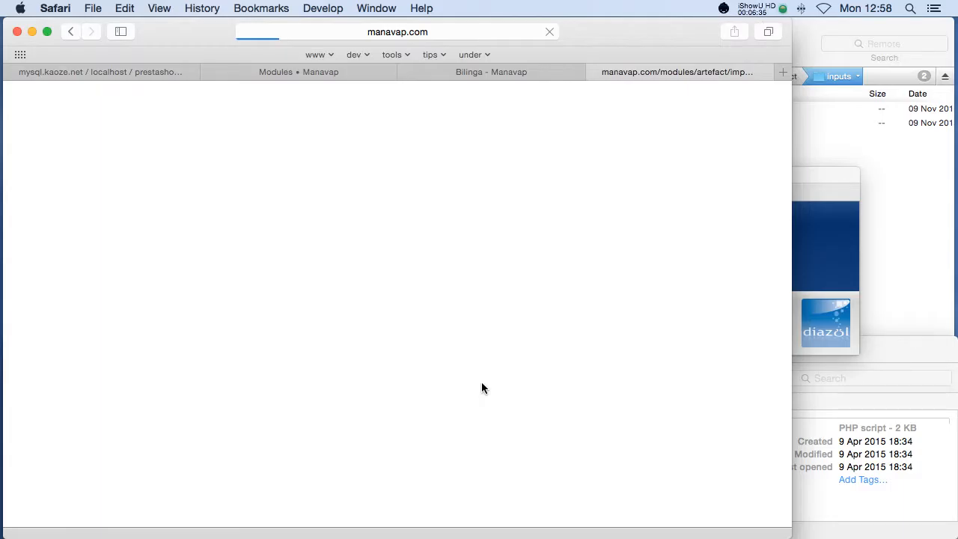
Check arte-fact/inputs in Finder now holds only files_xml and images, then return to Safari.
{"action": "key", "text": "super+Tab"}
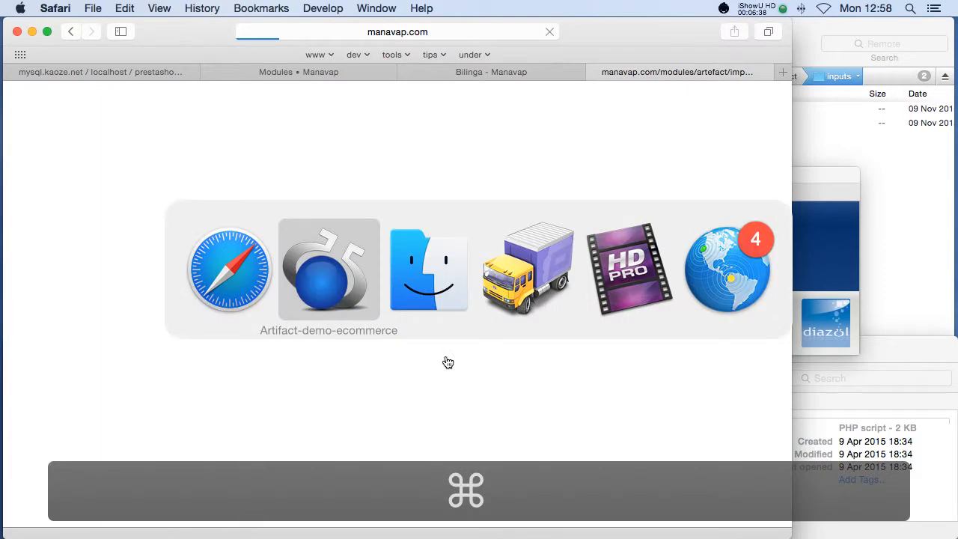
{"action": "scroll", "coordinate": [259, 443], "scroll_direction": "down", "scroll_amount": 5}
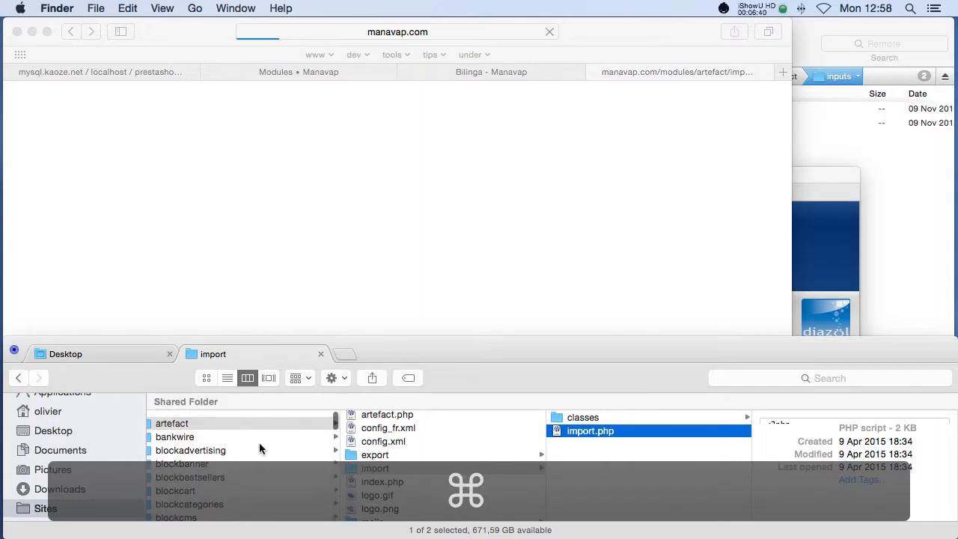
{"action": "scroll", "coordinate": [386, 438], "scroll_direction": "up", "scroll_amount": 2}
{"action": "scroll", "coordinate": [292, 457], "scroll_direction": "up", "scroll_amount": 5}
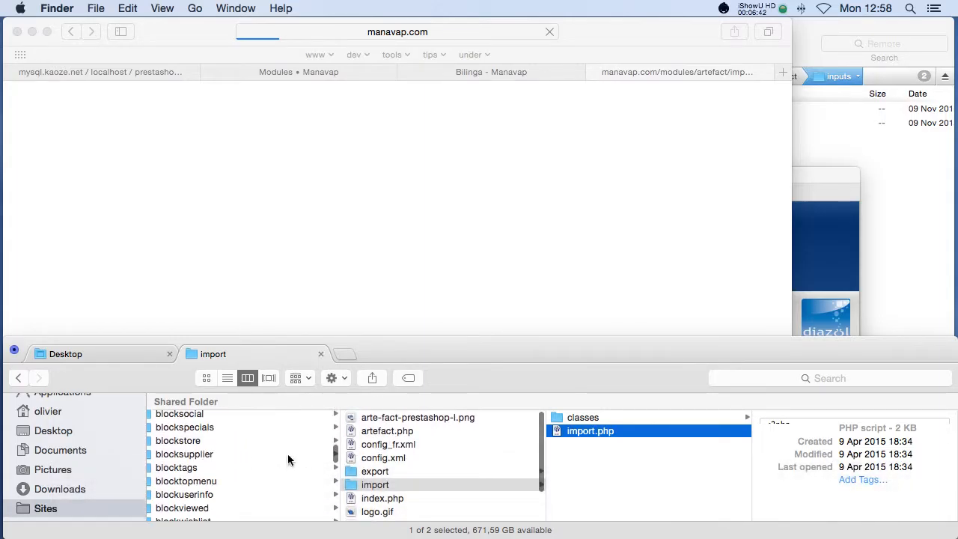
{"action": "scroll", "coordinate": [286, 454], "scroll_direction": "left", "scroll_amount": 4}
{"action": "scroll", "coordinate": [286, 455], "scroll_direction": "up", "scroll_amount": 10}
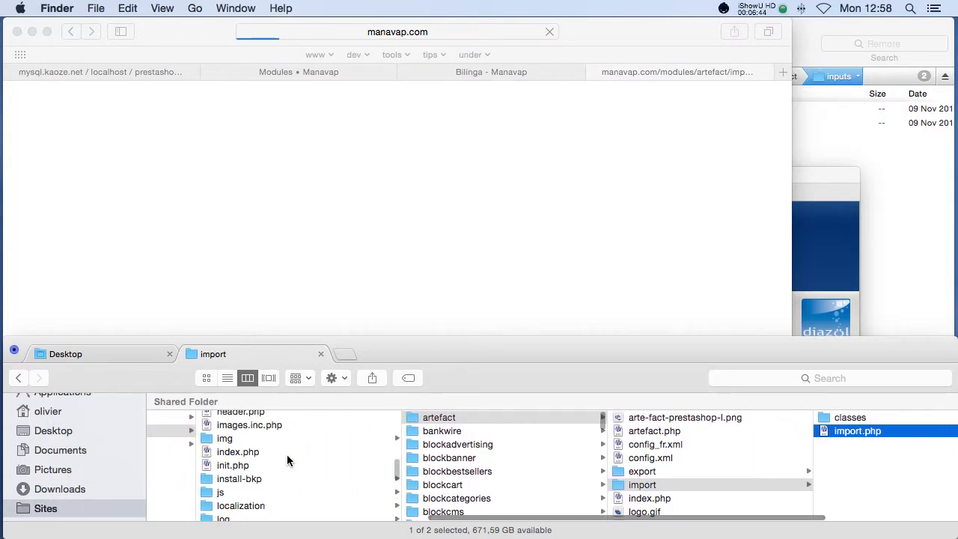
{"action": "left_click", "coordinate": [247, 458]}
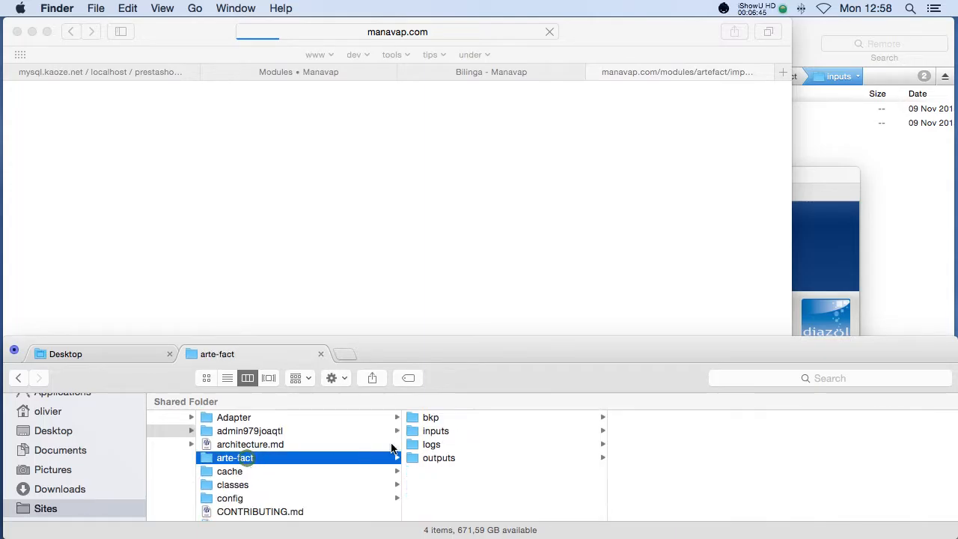
{"action": "left_click", "coordinate": [460, 433]}
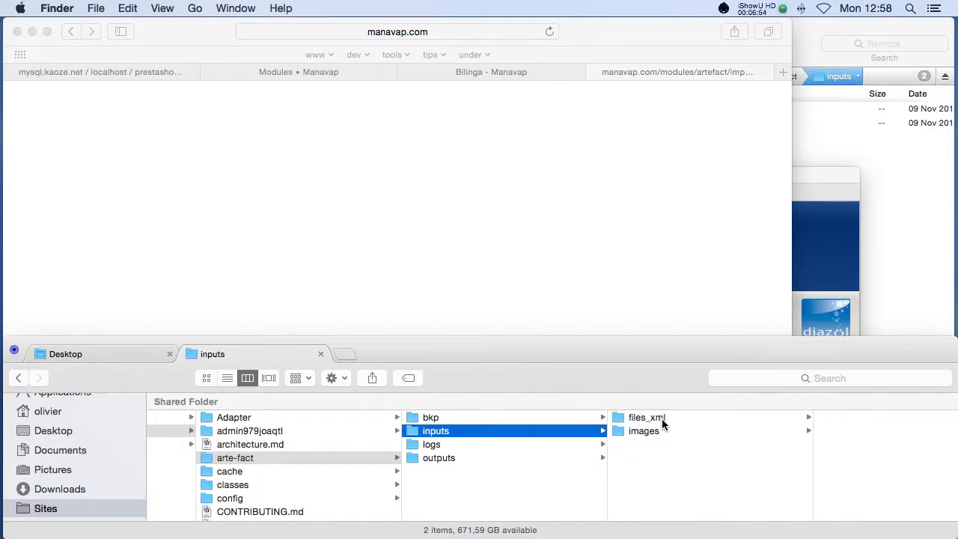
{"action": "left_click", "coordinate": [609, 324]}
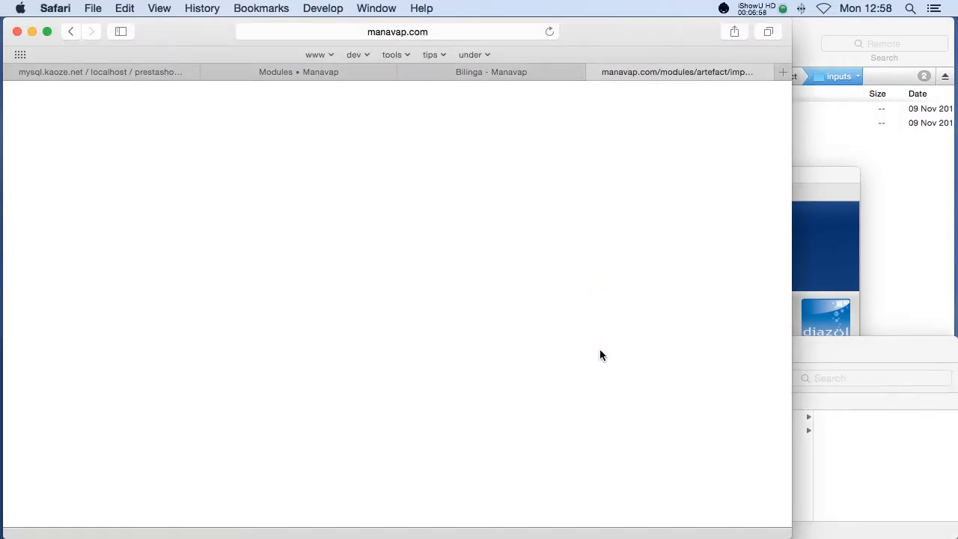
Bring back Artifact's Mises à jour window, now reporting 'Données envoyées…'.
{"action": "key", "text": "super+Tab"}
{"action": "left_click", "coordinate": [437, 308]}
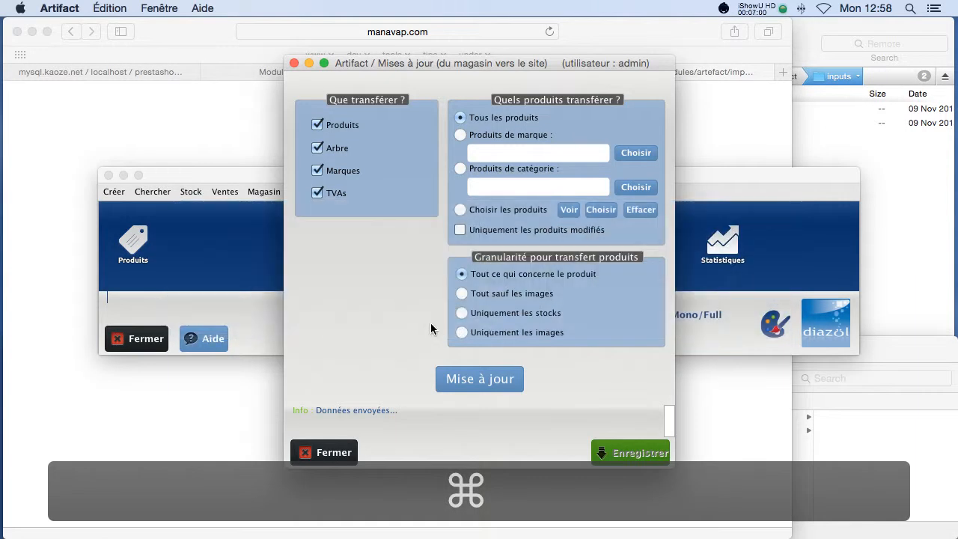